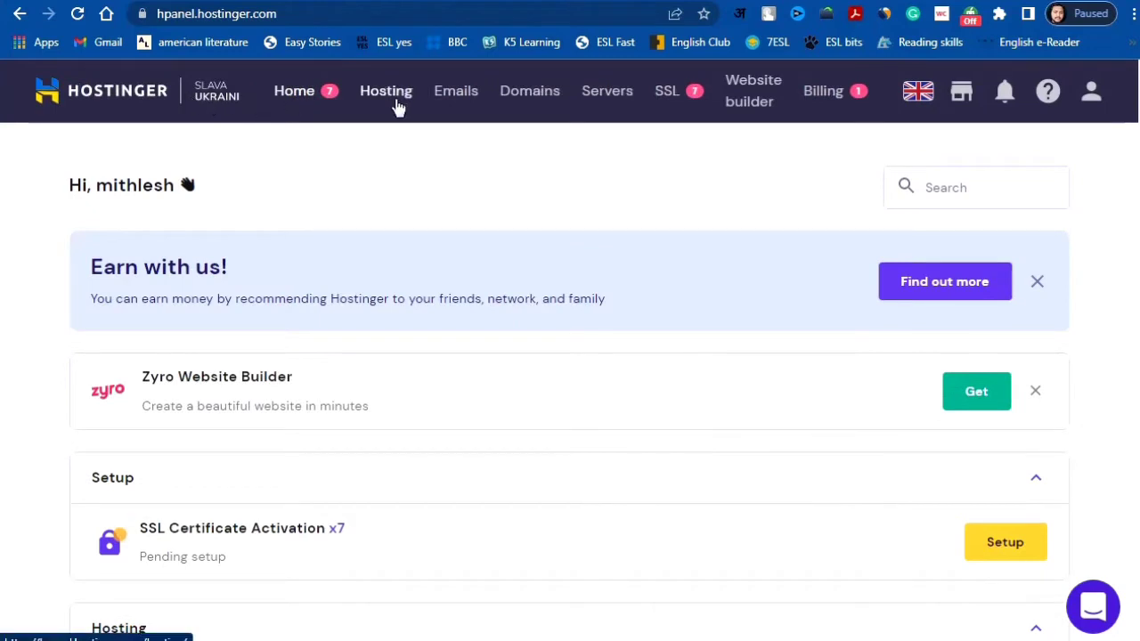
Step: Show the Hosting overview with the Premium Shared Hosting plan and its websites, including animesansar.in
{"action": "left_click", "coordinate": [387, 92]}
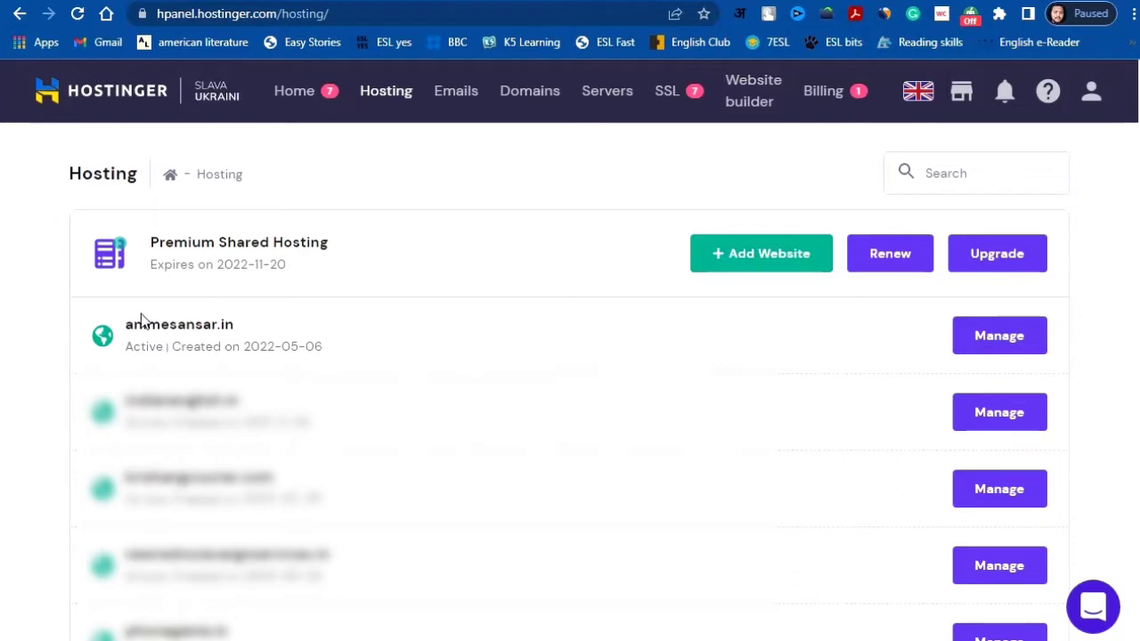
Step: Manage animesansar.in and go to its WordPress tools in the Website section
{"action": "left_click", "coordinate": [1031, 339]}
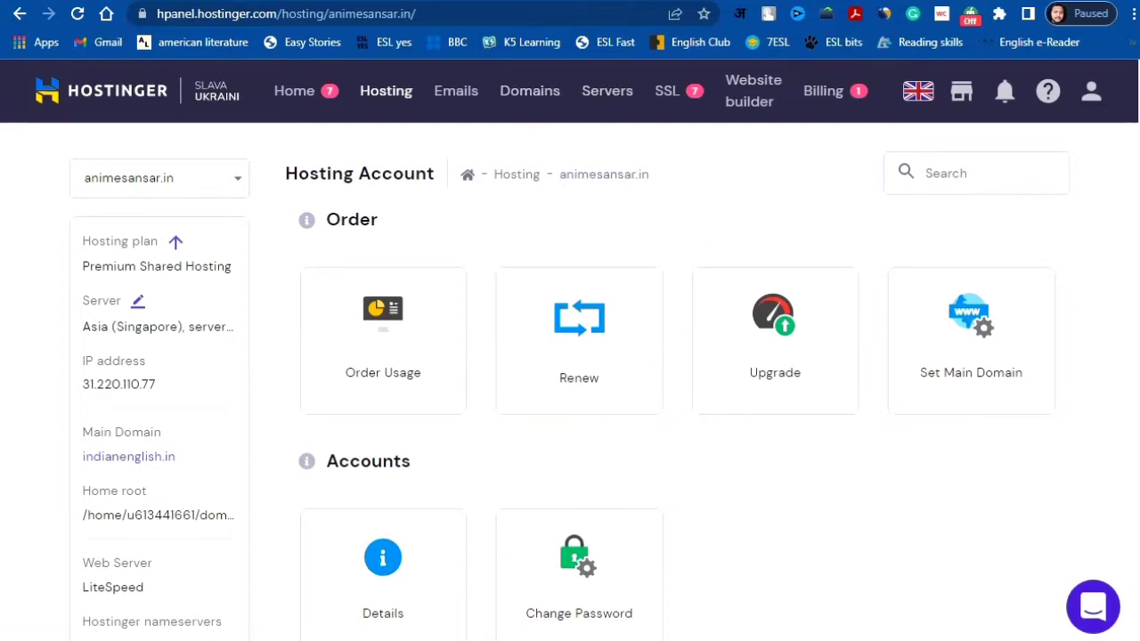
{"action": "scroll", "coordinate": [720, 260], "scroll_direction": "down", "scroll_amount": 5}
{"action": "scroll", "coordinate": [570, 383], "scroll_direction": "down", "scroll_amount": 7}
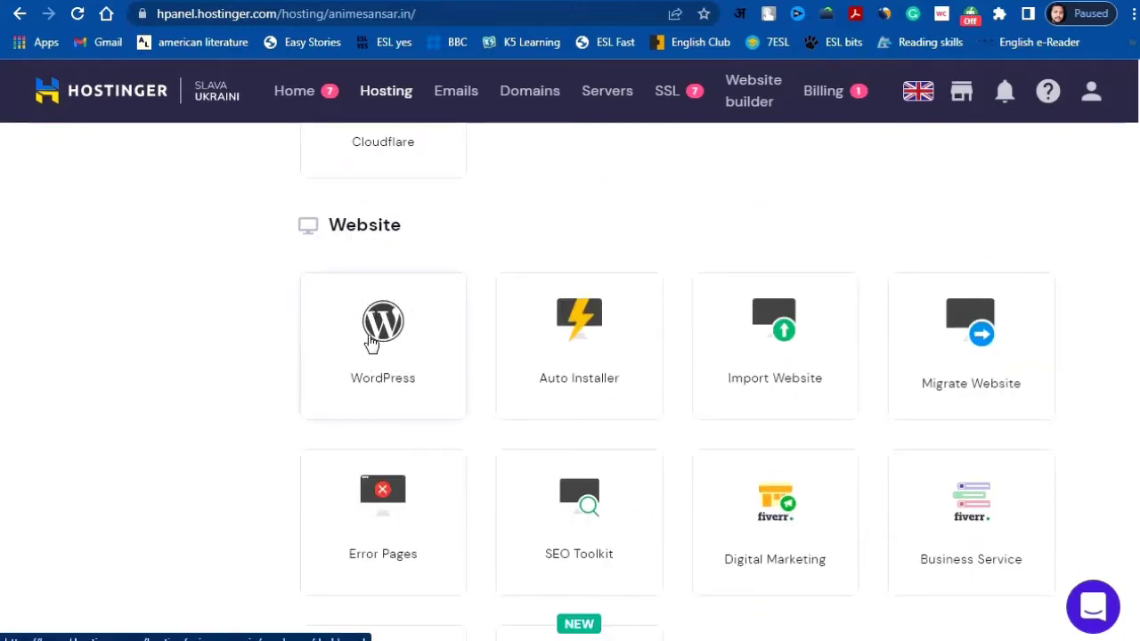
{"action": "left_click", "coordinate": [372, 345]}
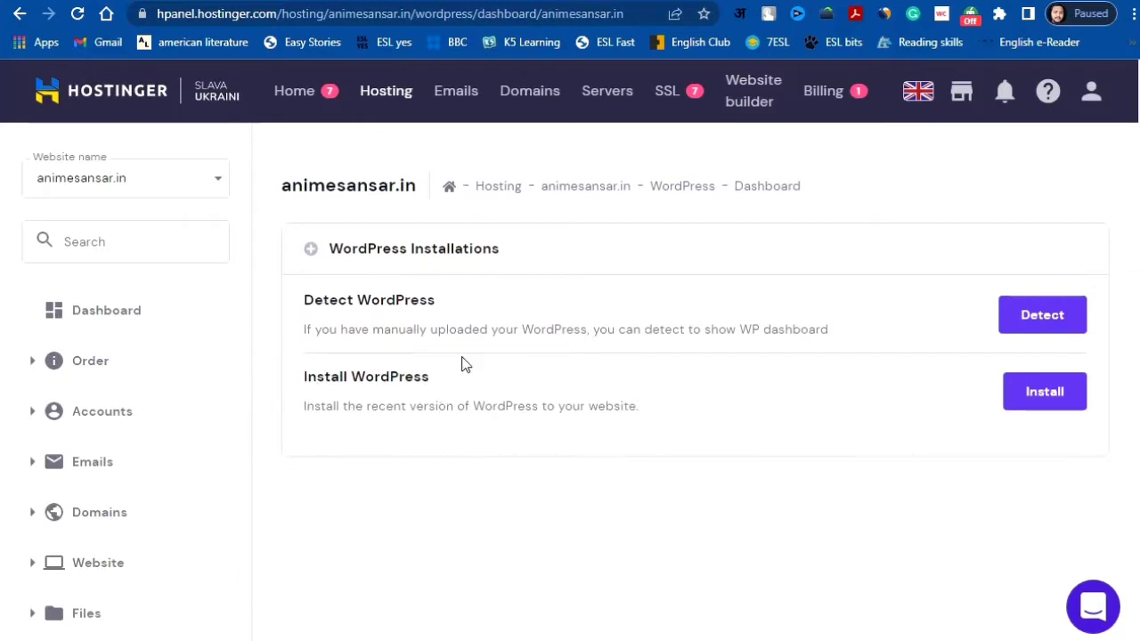
Step: Start a fresh WordPress installation and set the website title to 'Anime Sansar'
{"action": "left_click", "coordinate": [1035, 411]}
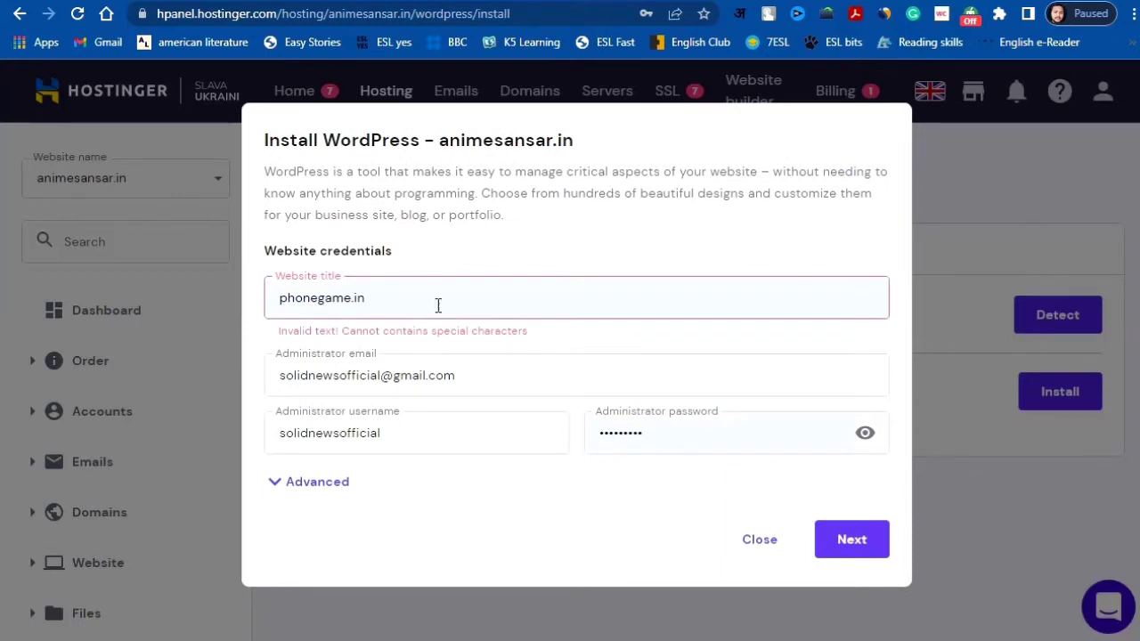
{"action": "left_click_drag", "start_coordinate": [398, 304], "coordinate": [279, 304]}
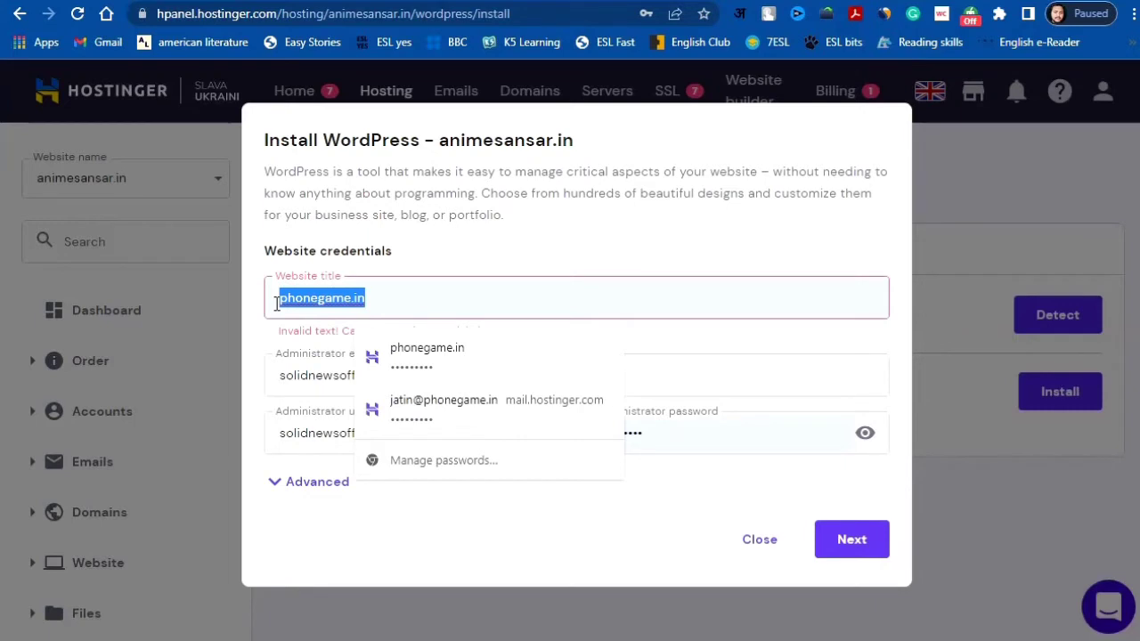
{"action": "type", "text": "Anime"}
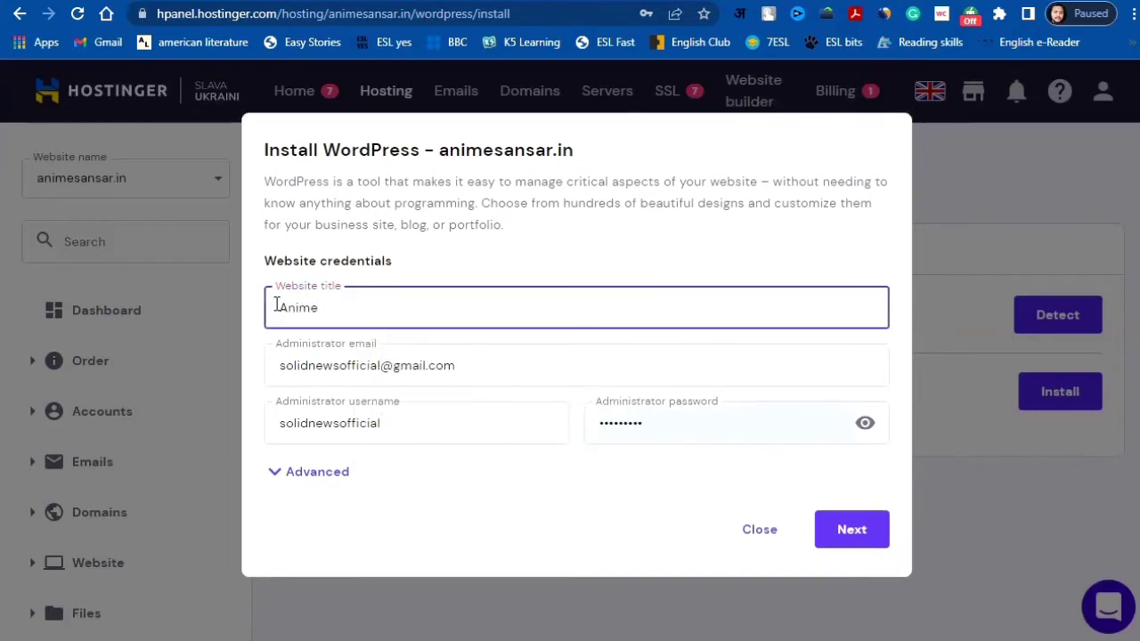
{"action": "type", "text": " San"}
{"action": "type", "text": "da"}
{"action": "key", "text": "BackSpace"}
{"action": "key", "text": "BackSpace"}
{"action": "type", "text": "sar"}
Step: Replace the administrator email with the new Gmail address
{"action": "left_click", "coordinate": [483, 364]}
{"action": "left_click_drag", "start_coordinate": [483, 365], "coordinate": [281, 367]}
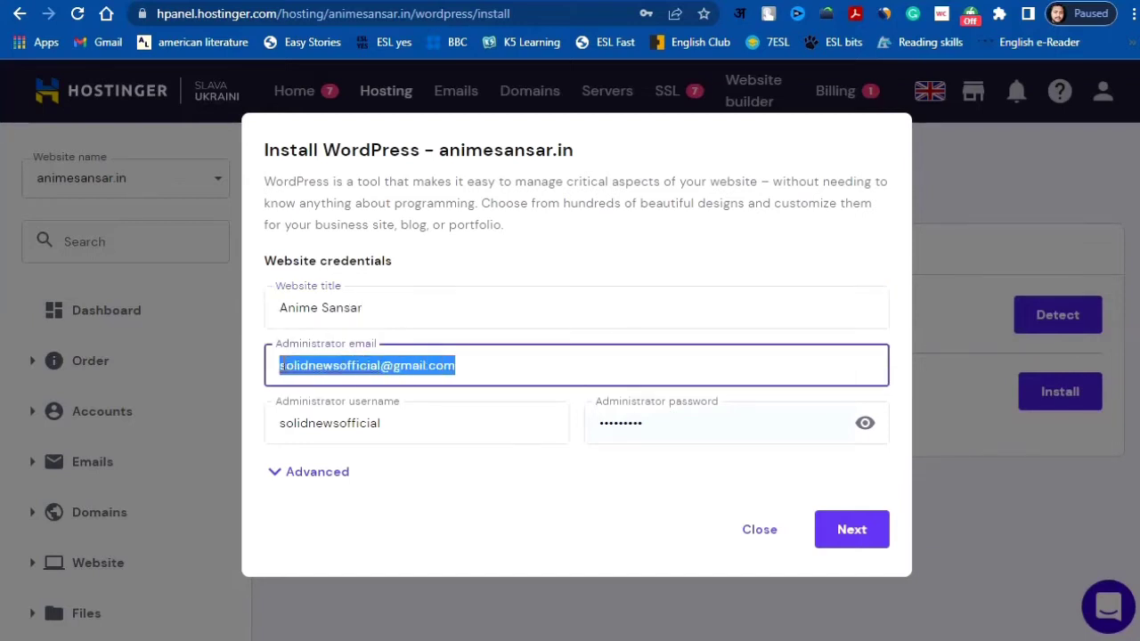
{"action": "key", "text": "BackSpace"}
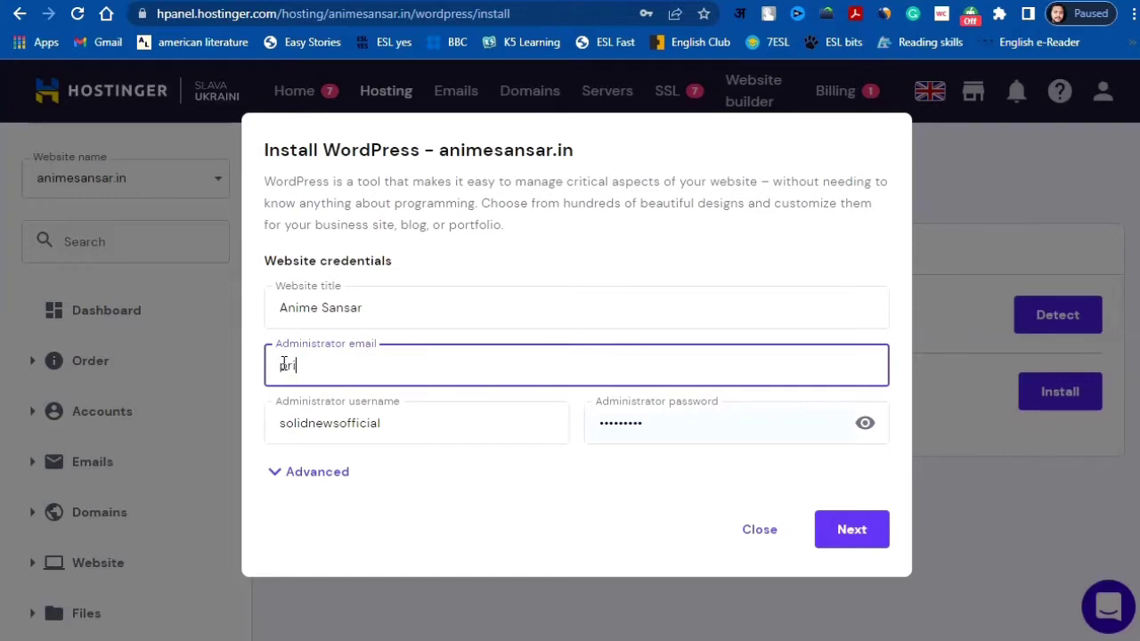
{"action": "double_click", "coordinate": [283, 363]}
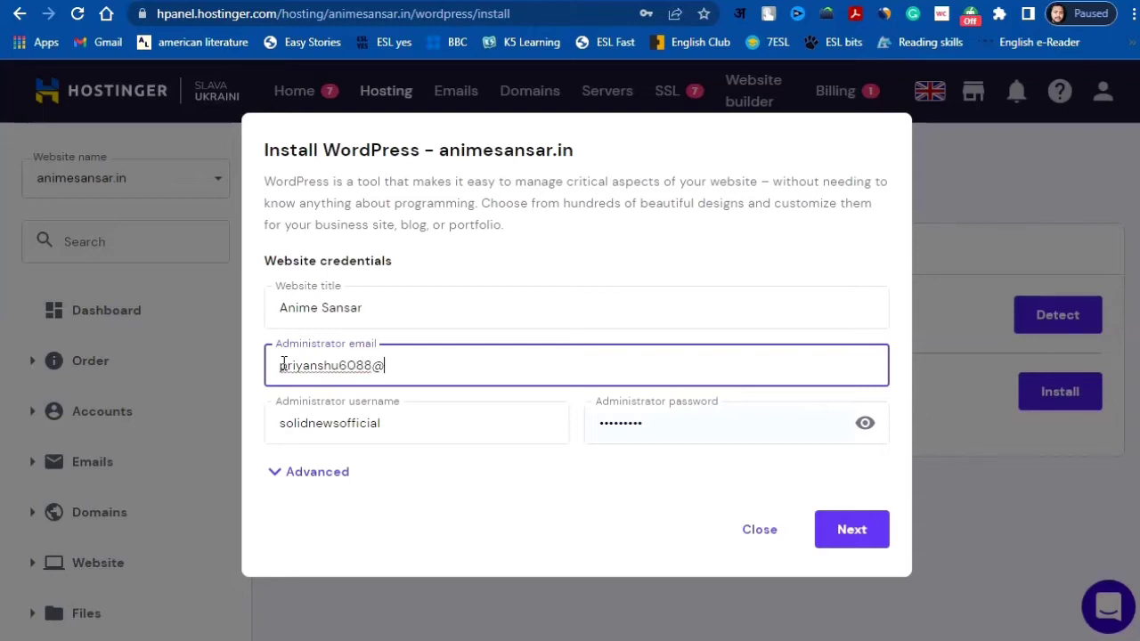
Step: Enter the new administrator username and password, then continue to version and language settings
{"action": "left_click", "coordinate": [396, 422]}
{"action": "left_click_drag", "start_coordinate": [394, 425], "coordinate": [279, 422]}
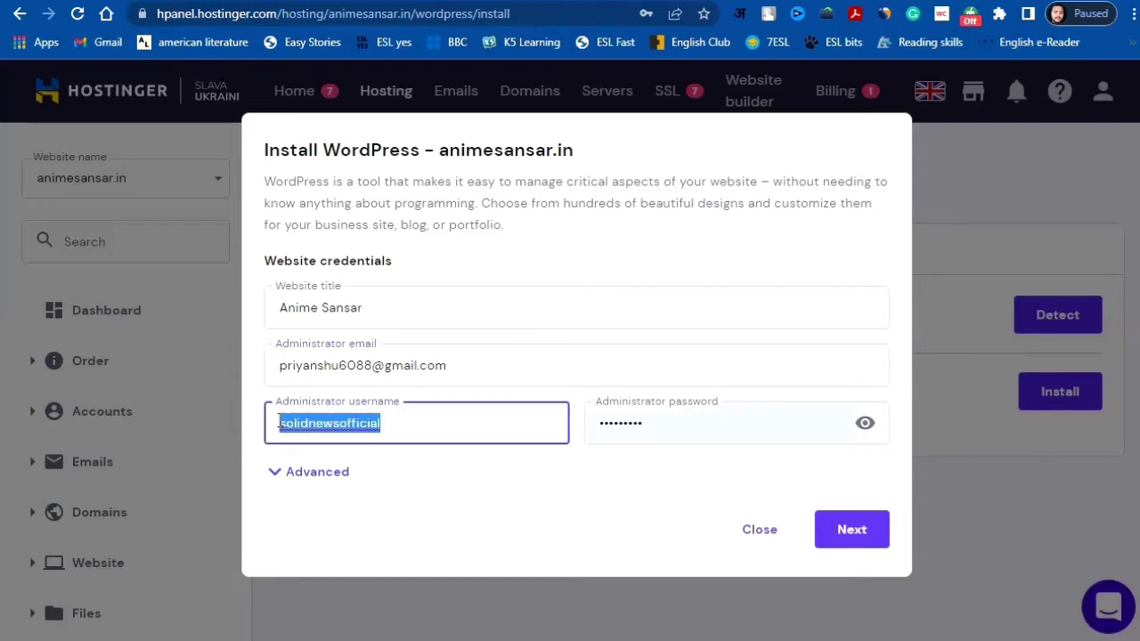
{"action": "type", "text": "anmi"}
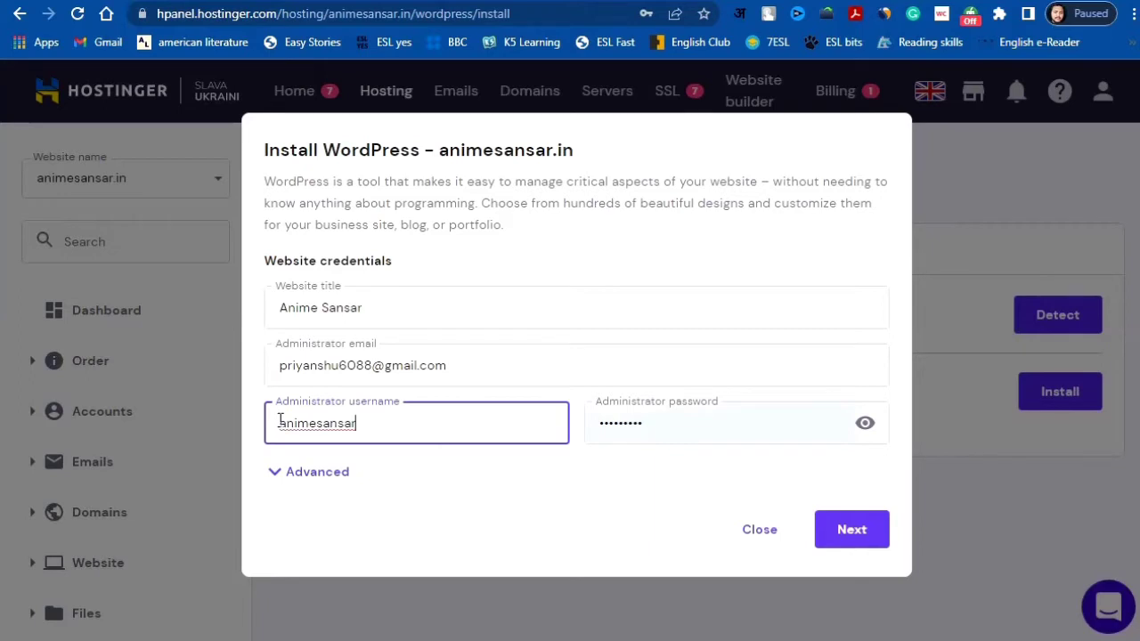
{"action": "left_click", "coordinate": [657, 422]}
{"action": "left_click_drag", "start_coordinate": [657, 422], "coordinate": [602, 423]}
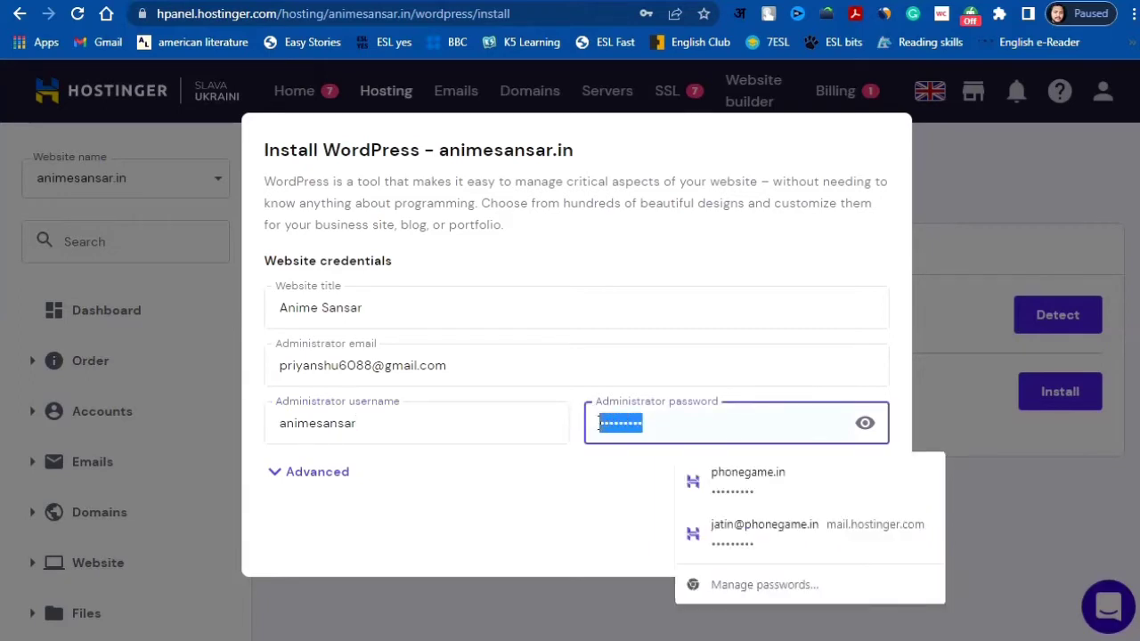
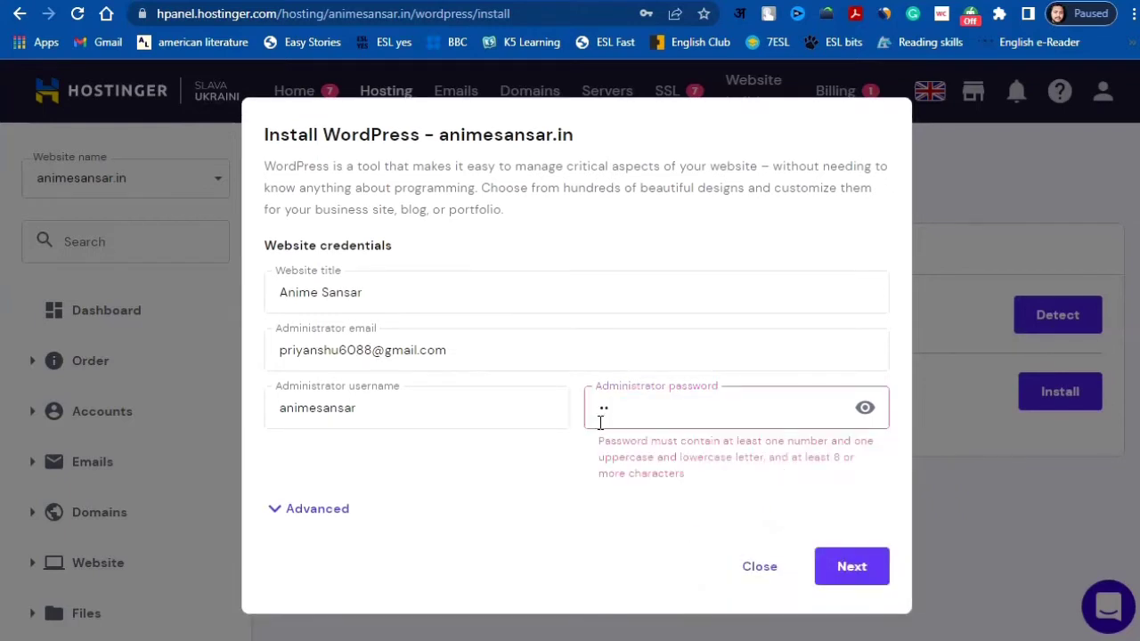
{"action": "left_click", "coordinate": [862, 409]}
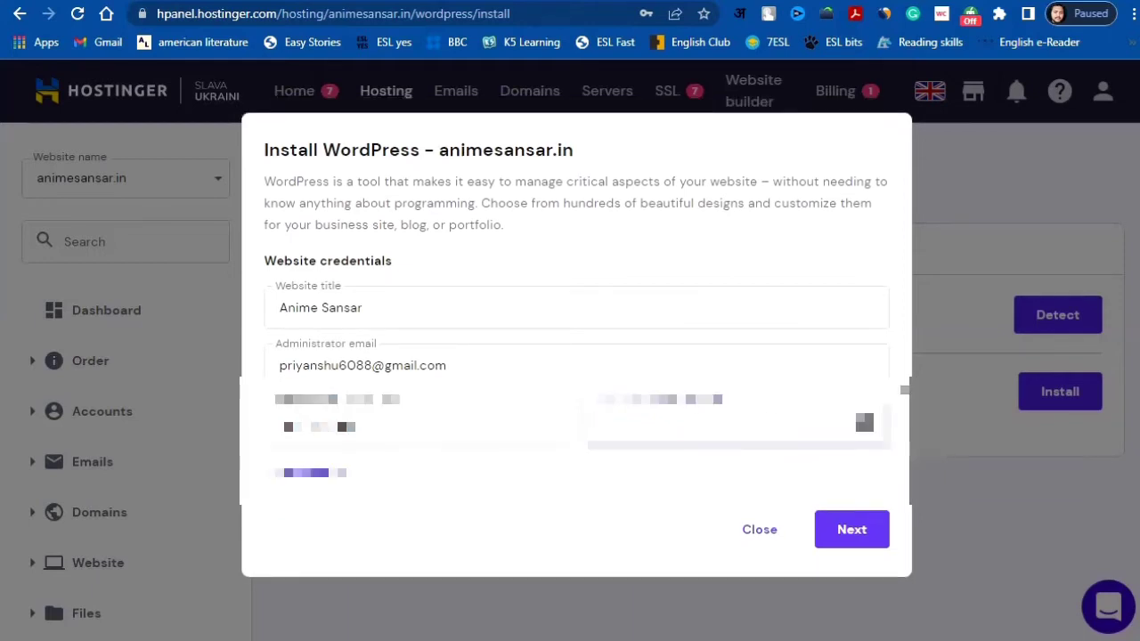
{"action": "key", "text": "ctrl+v"}
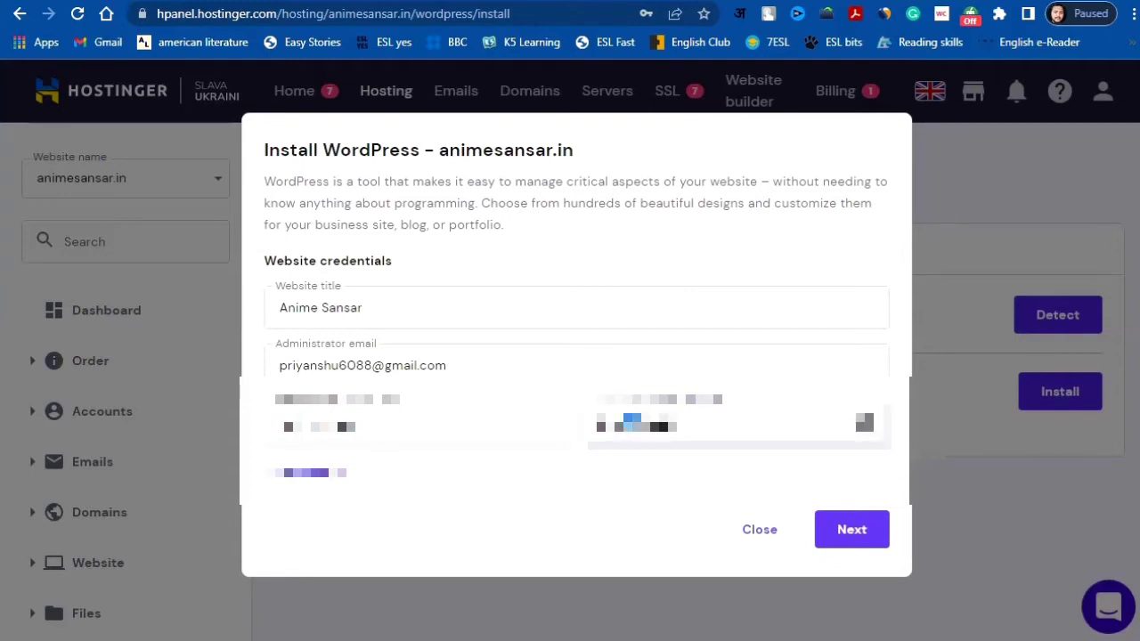
{"action": "left_click", "coordinate": [853, 541]}
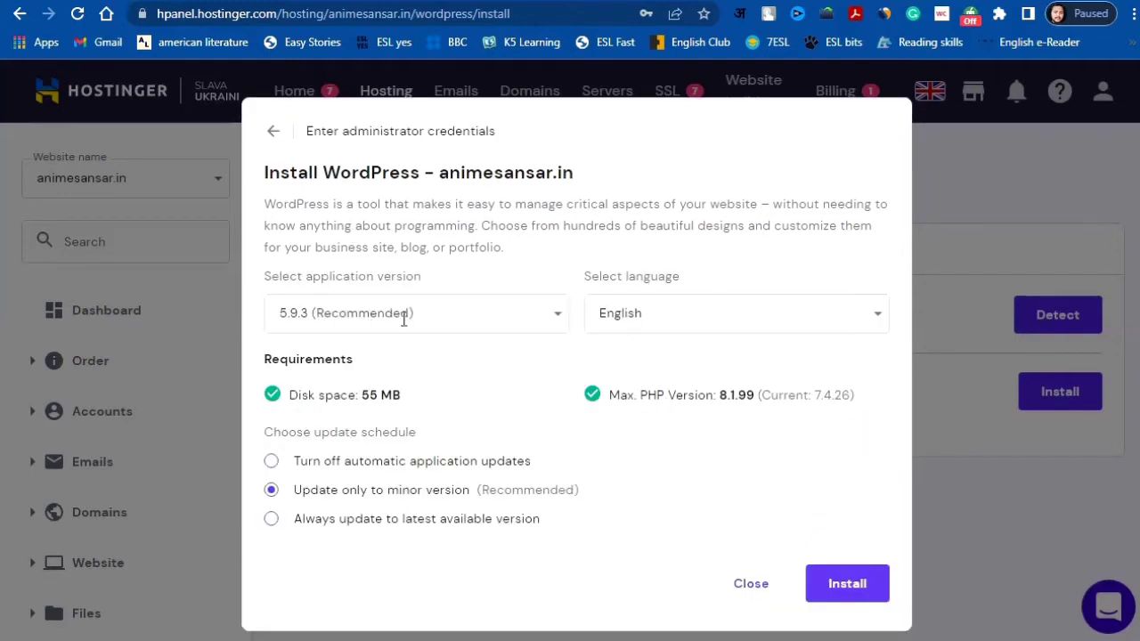
{"action": "left_click", "coordinate": [560, 319]}
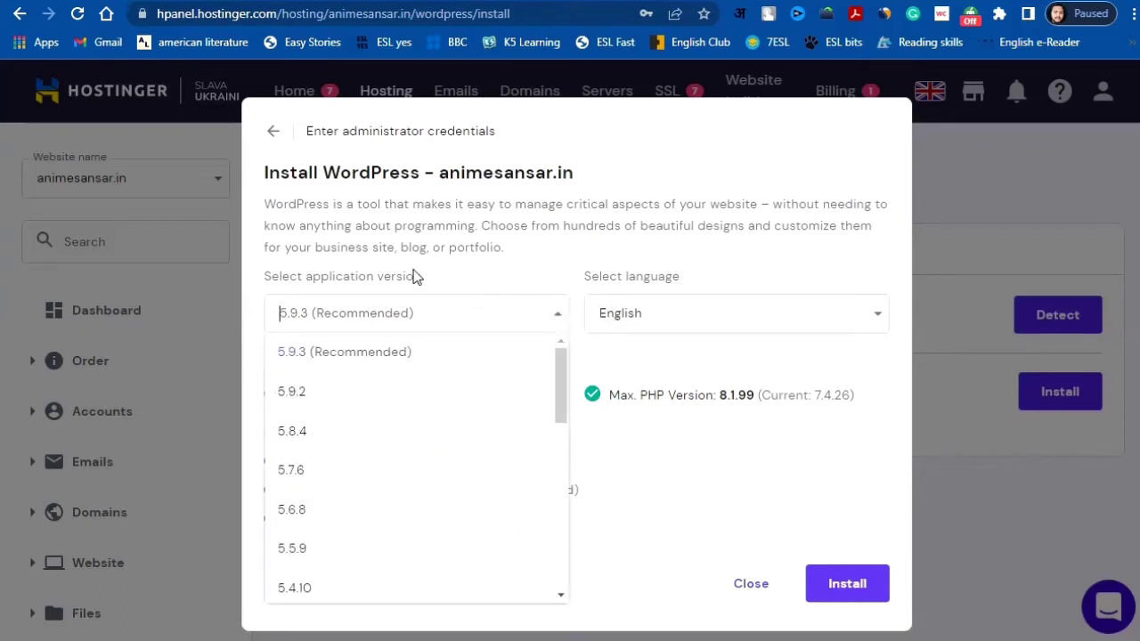
{"action": "left_click", "coordinate": [406, 359]}
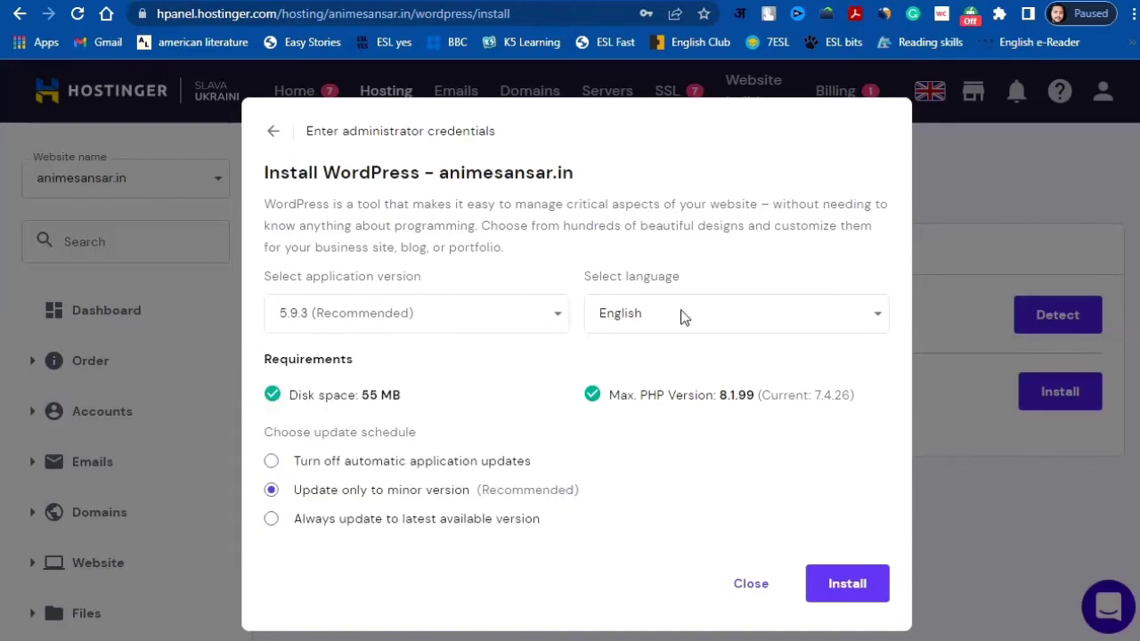
{"action": "left_click", "coordinate": [717, 320]}
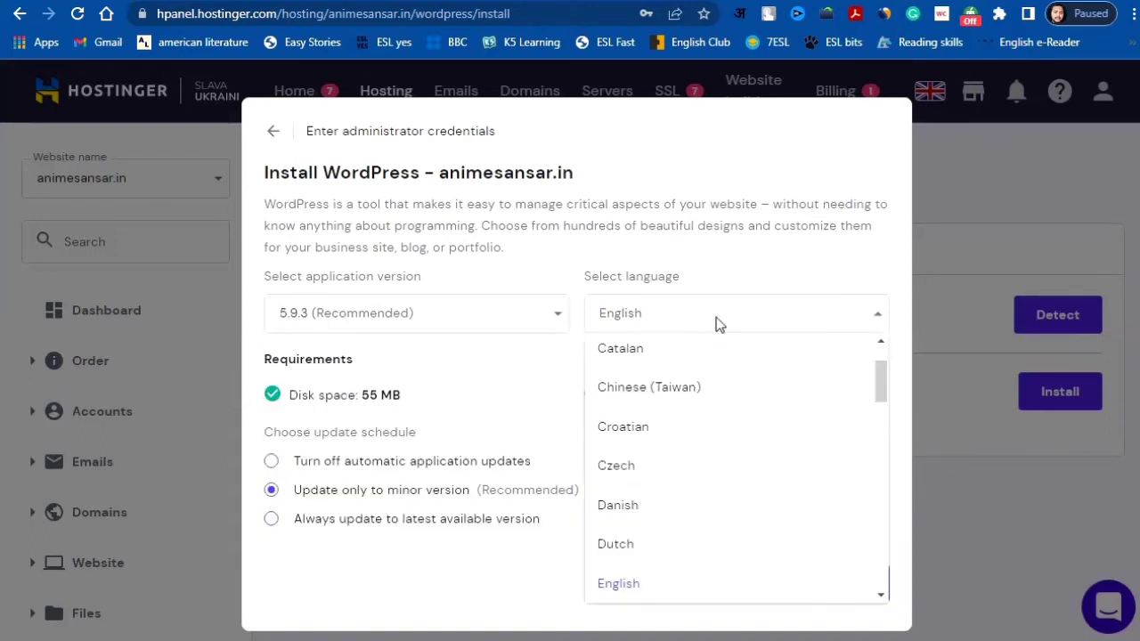
{"action": "left_click", "coordinate": [740, 247]}
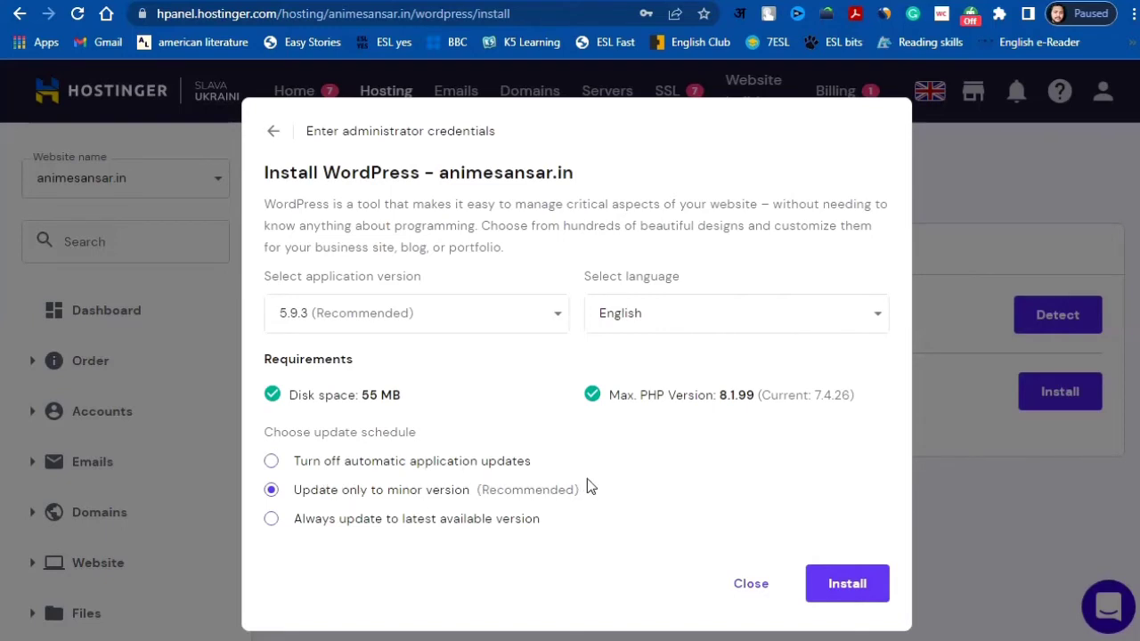
{"action": "left_click", "coordinate": [860, 592]}
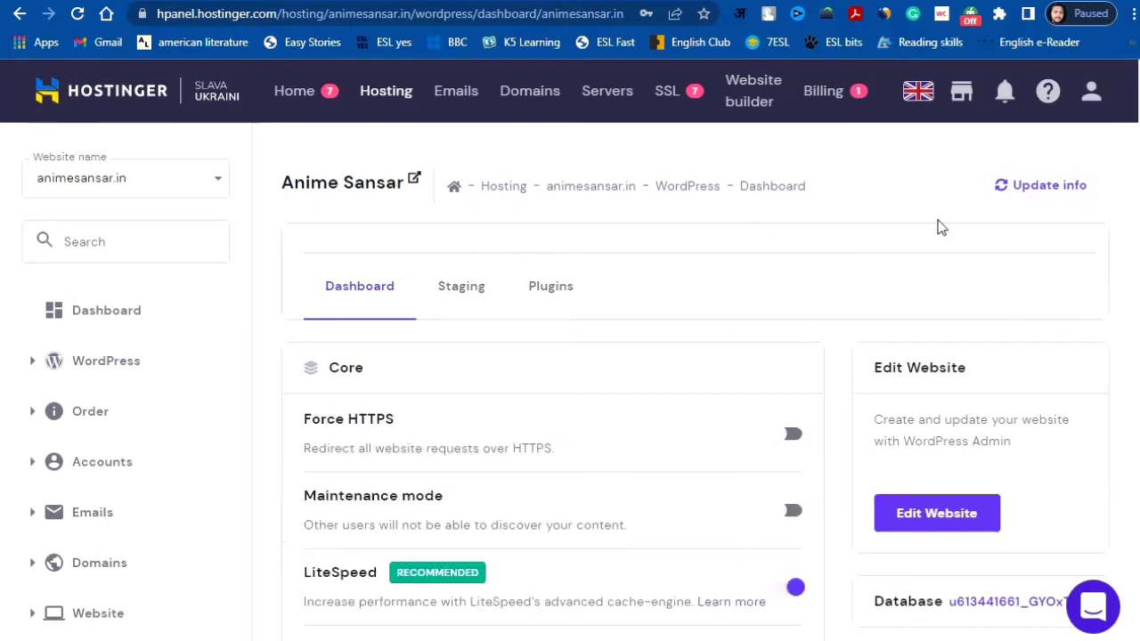
{"action": "scroll", "coordinate": [792, 275], "scroll_direction": "down", "scroll_amount": 1}
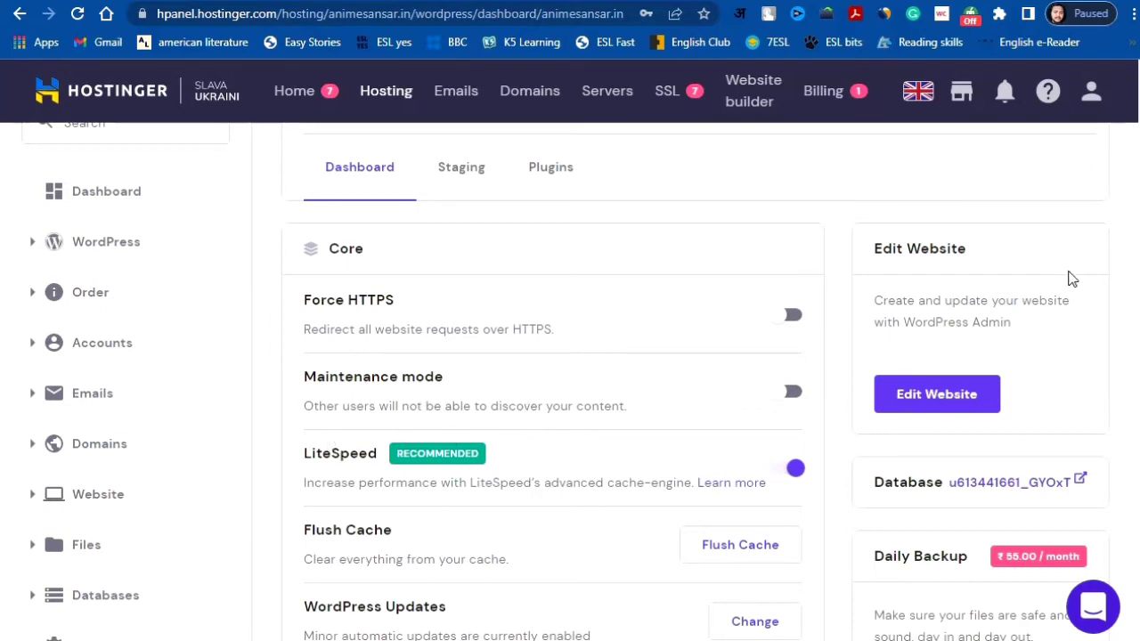
{"action": "scroll", "coordinate": [567, 381], "scroll_direction": "down", "scroll_amount": 2}
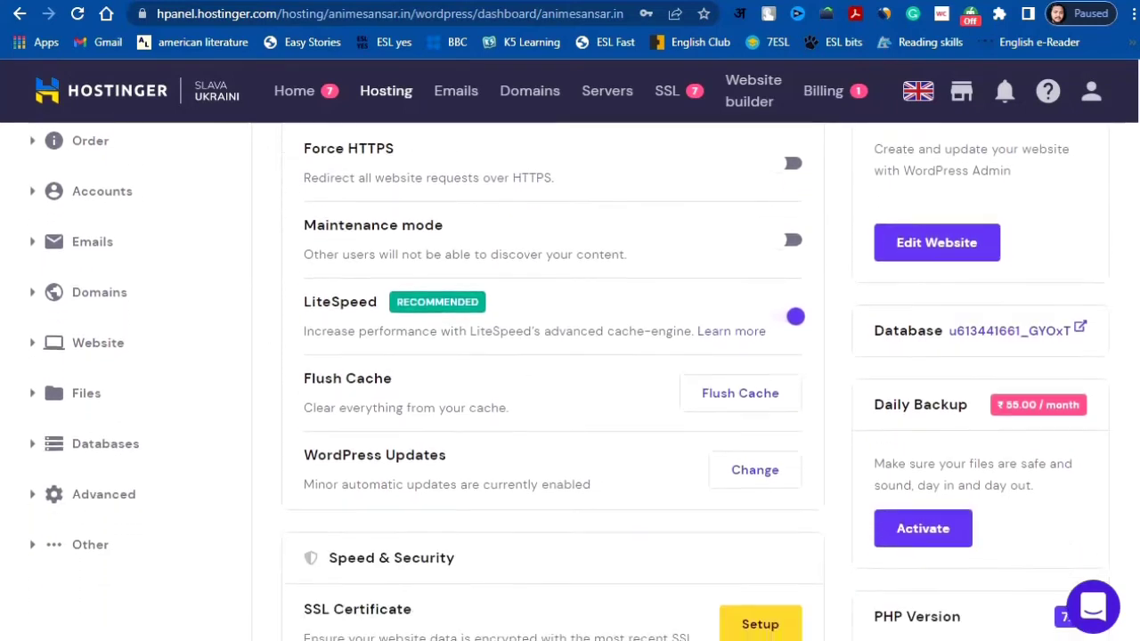
{"action": "scroll", "coordinate": [570, 381], "scroll_direction": "down", "scroll_amount": 2}
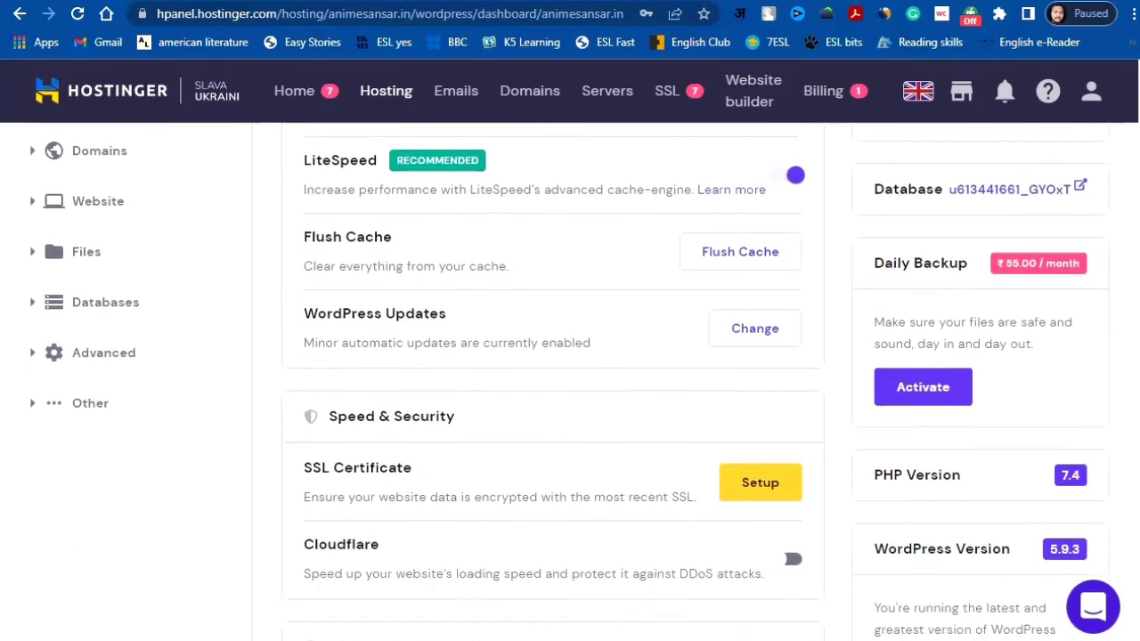
{"action": "scroll", "coordinate": [570, 381], "scroll_direction": "down", "scroll_amount": 1}
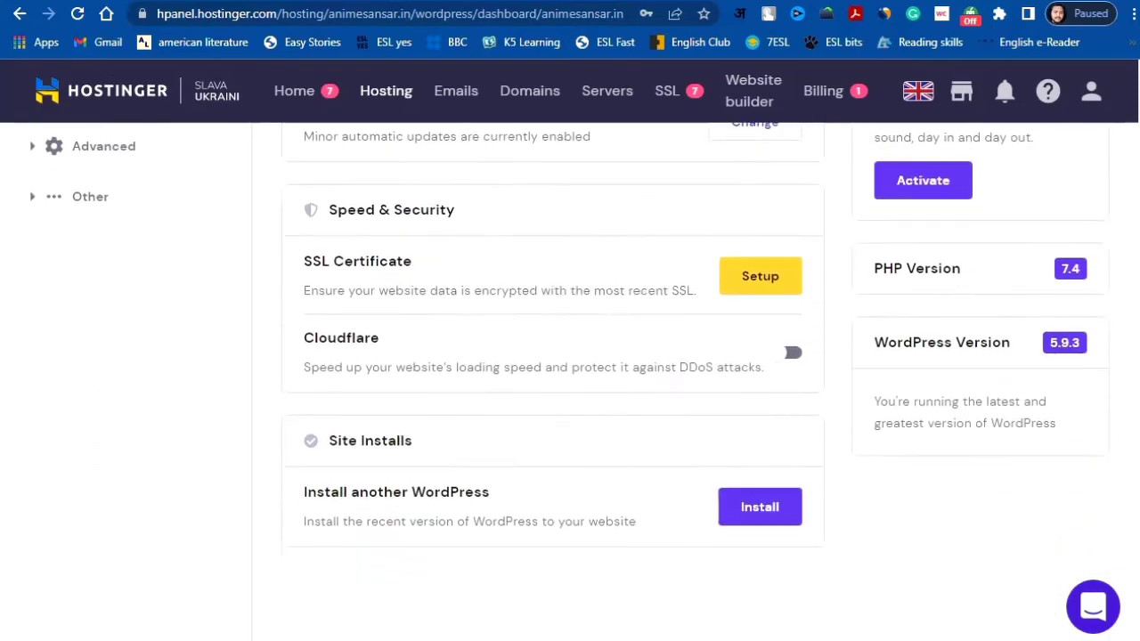
{"action": "scroll", "coordinate": [570, 381], "scroll_direction": "up", "scroll_amount": 3}
{"action": "scroll", "coordinate": [570, 381], "scroll_direction": "up", "scroll_amount": 2}
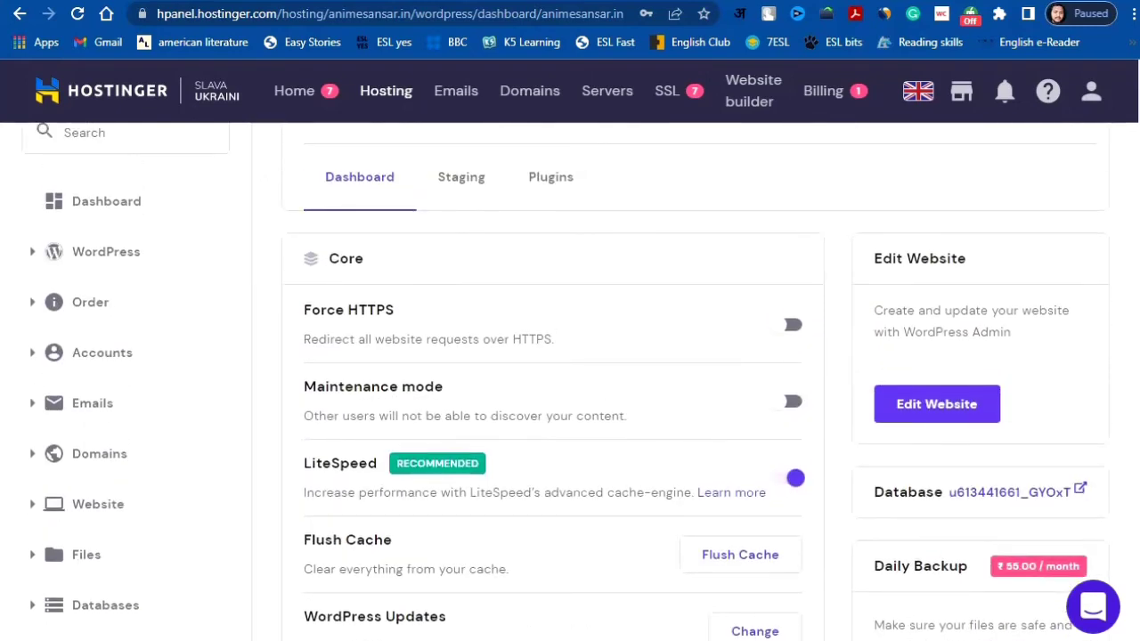
{"action": "scroll", "coordinate": [570, 381], "scroll_direction": "down", "scroll_amount": 3}
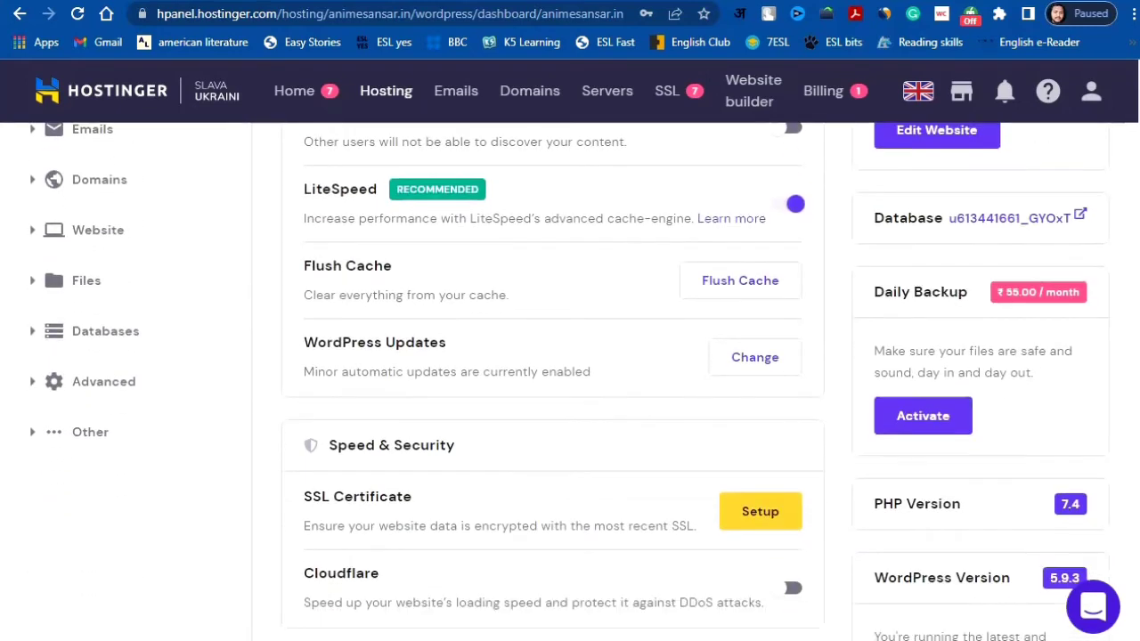
{"action": "scroll", "coordinate": [570, 381], "scroll_direction": "up", "scroll_amount": 4}
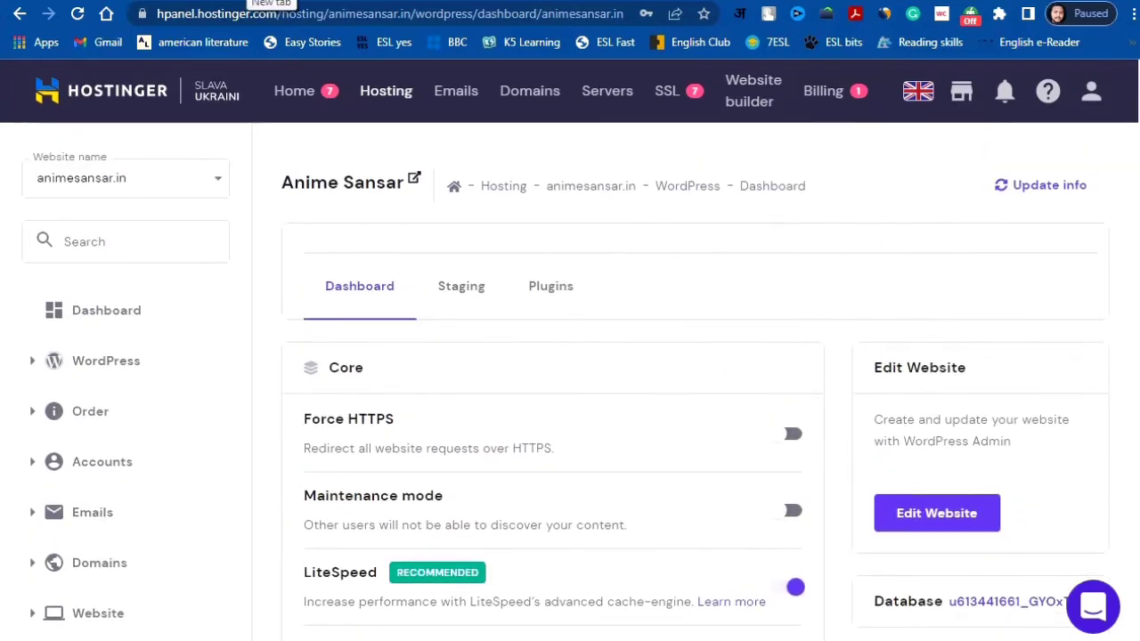
{"action": "left_click", "coordinate": [250, 0]}
Step: Load animesansar.in/wp-admin in a new Chrome tab to reach the WordPress login page
{"action": "left_click", "coordinate": [250, 14]}
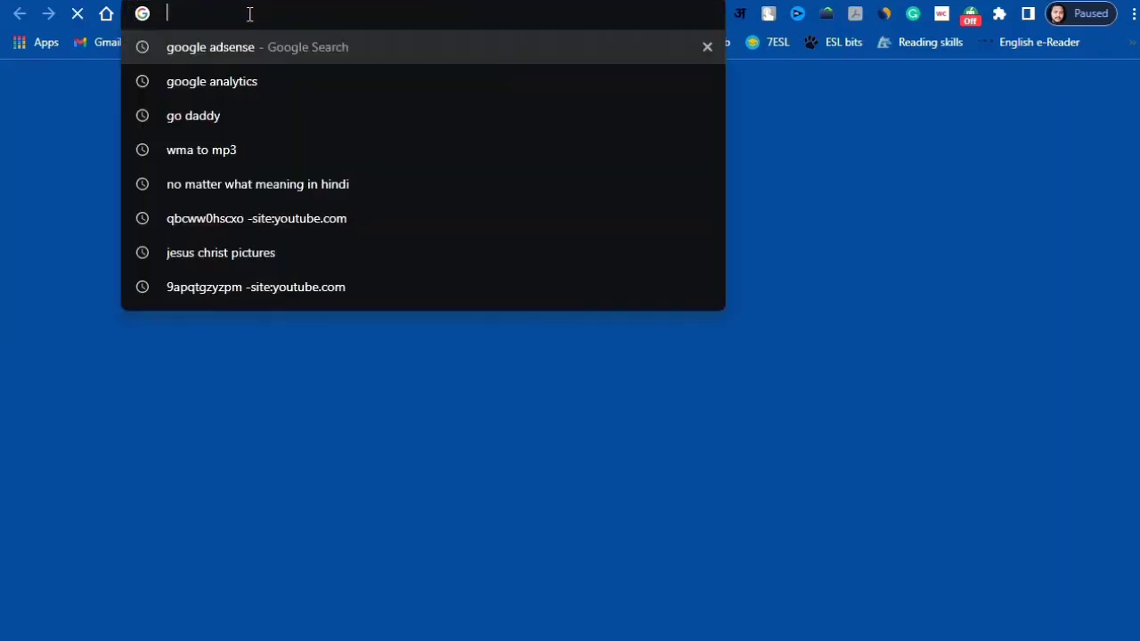
{"action": "type", "text": "anime"}
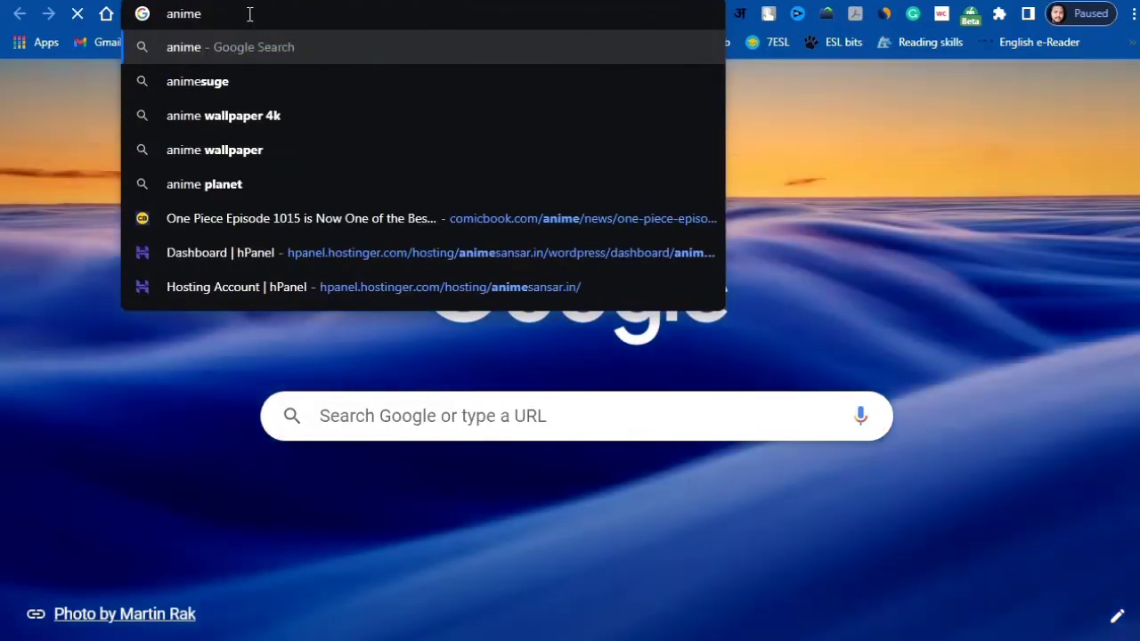
{"action": "type", "text": "sansar."}
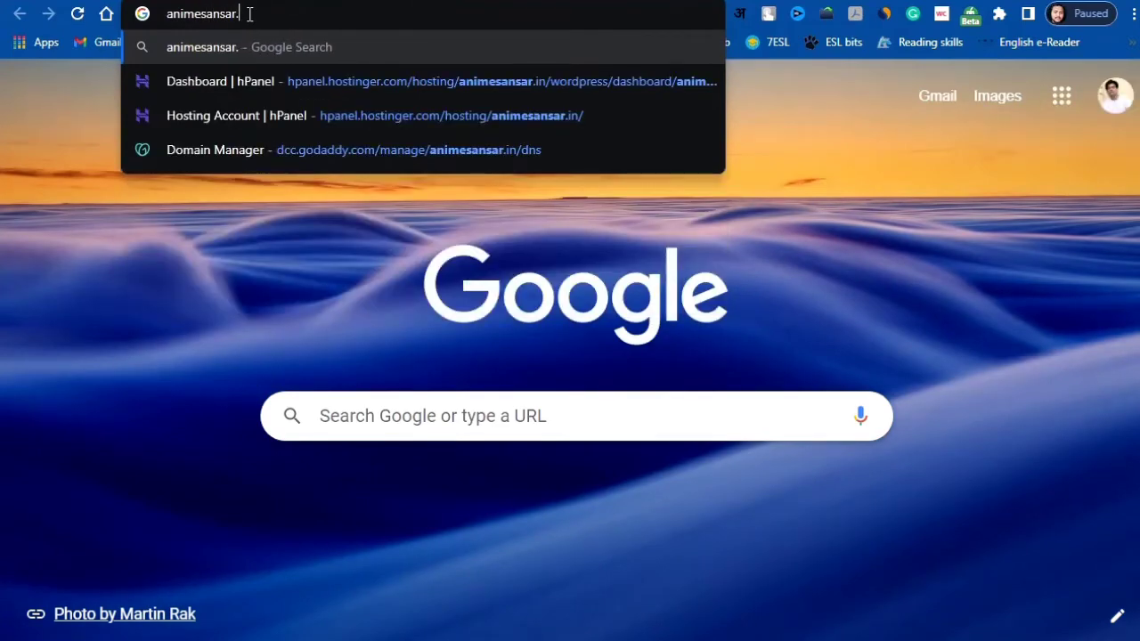
{"action": "type", "text": "in/wp"}
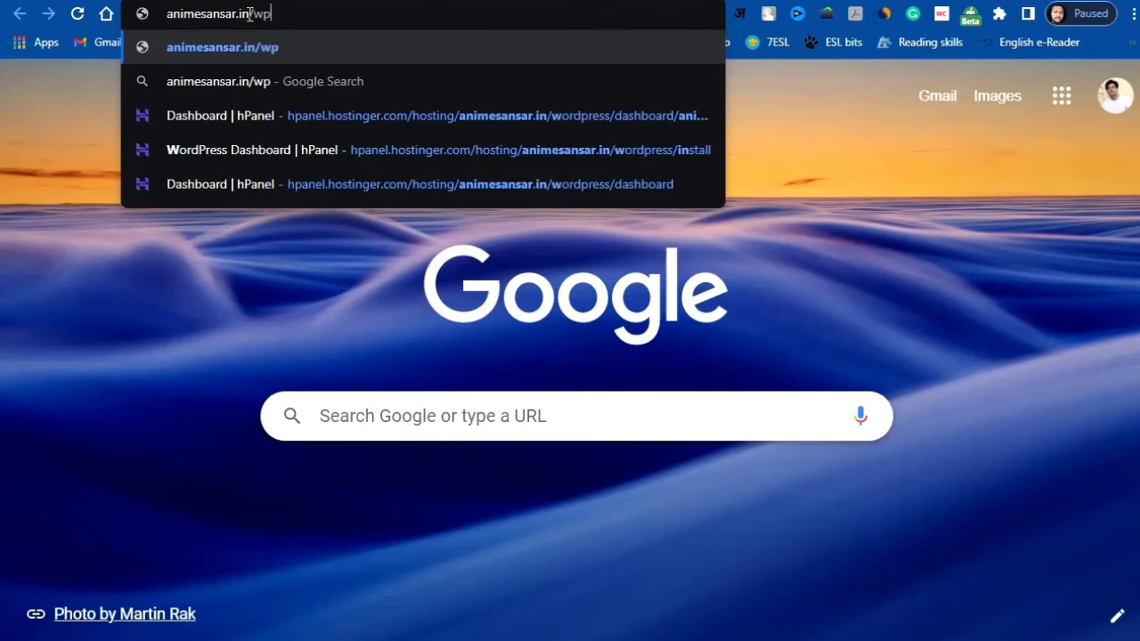
{"action": "type", "text": "-"}
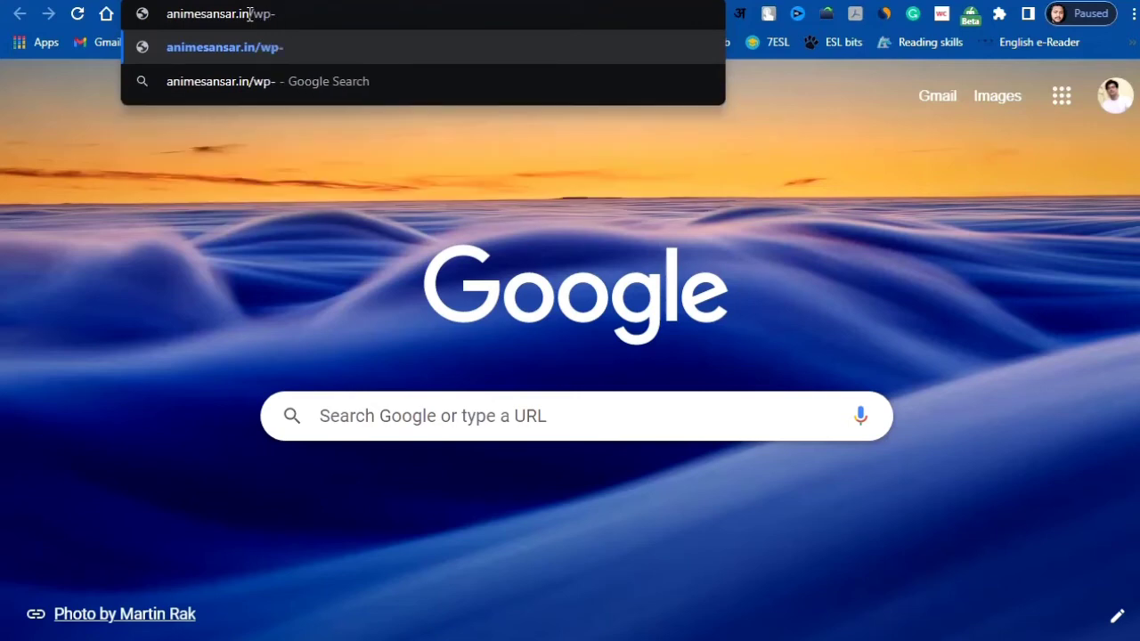
{"action": "type", "text": "admin"}
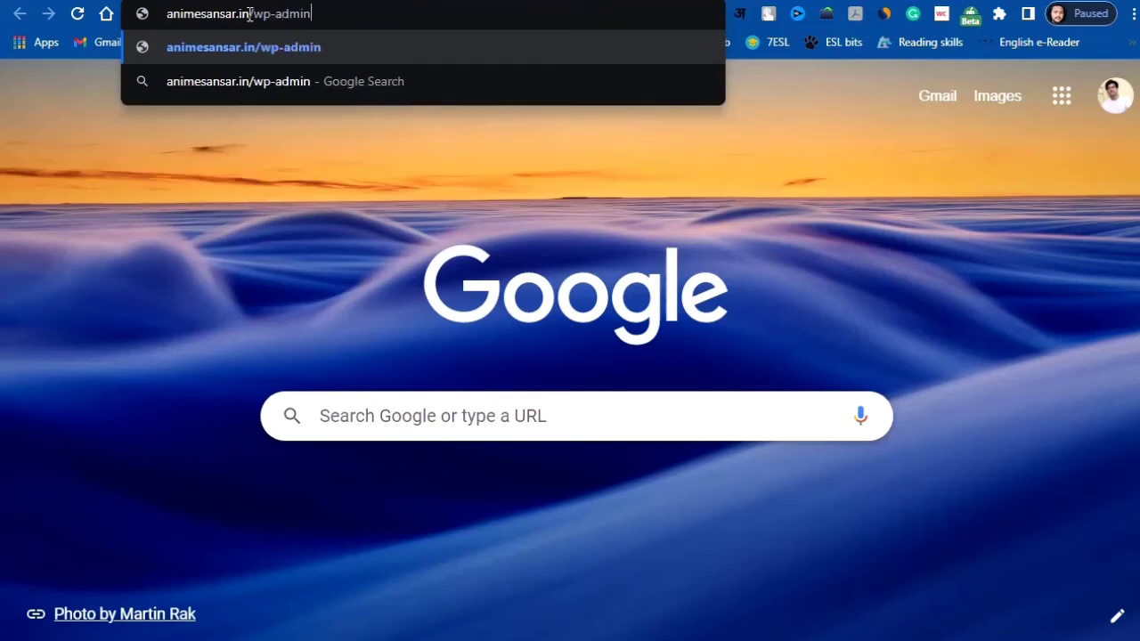
{"action": "left_click_drag", "start_coordinate": [348, 12], "coordinate": [168, 15]}
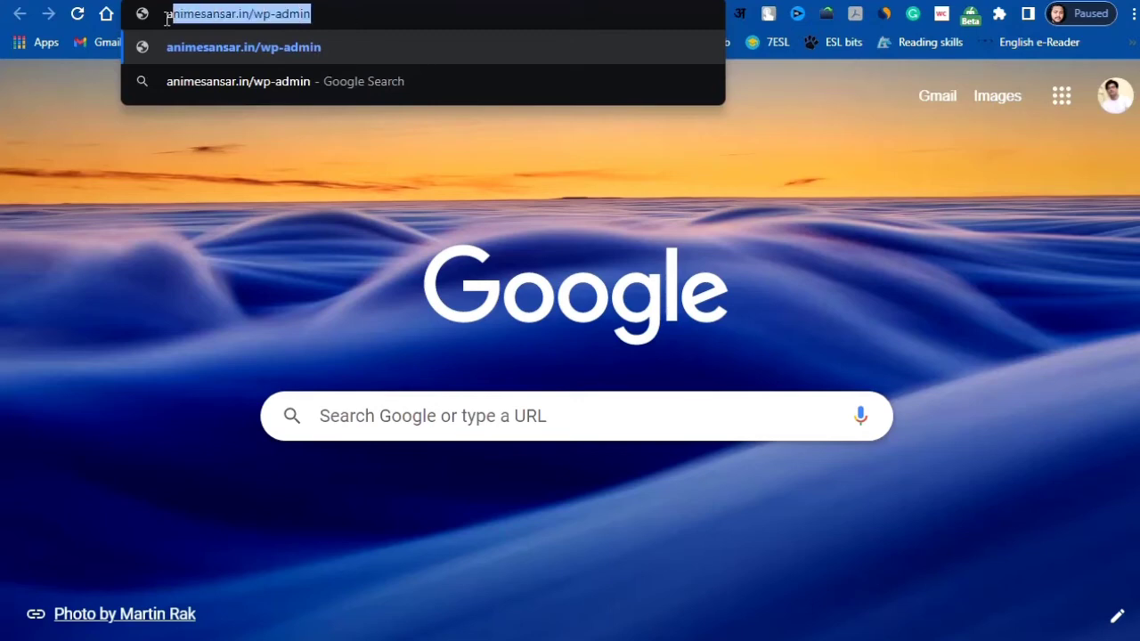
{"action": "key", "text": "Return"}
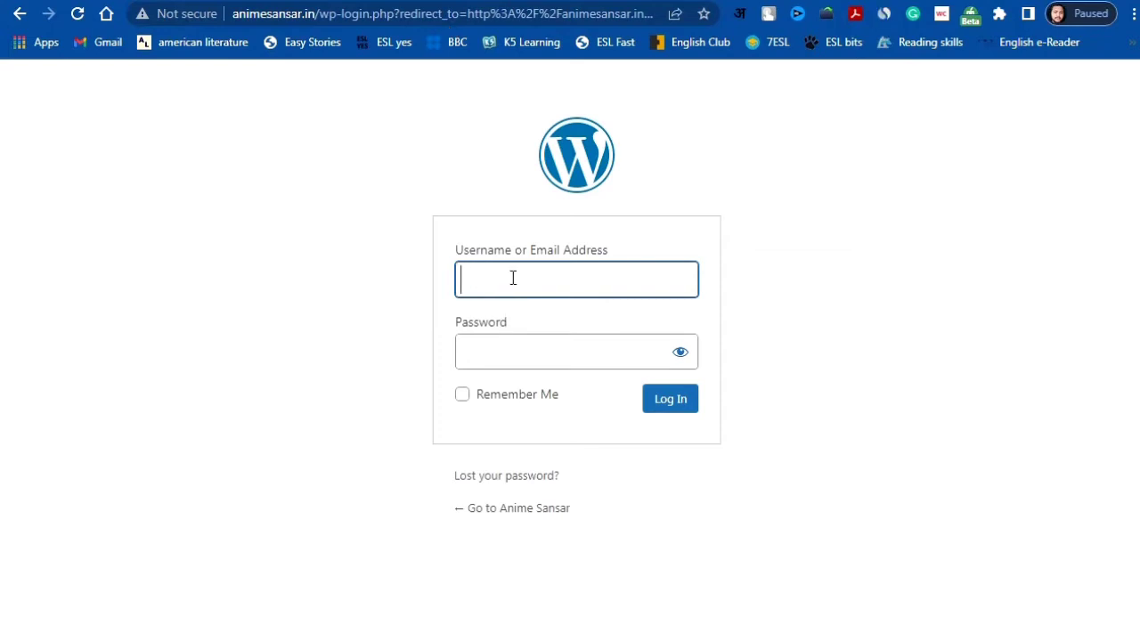
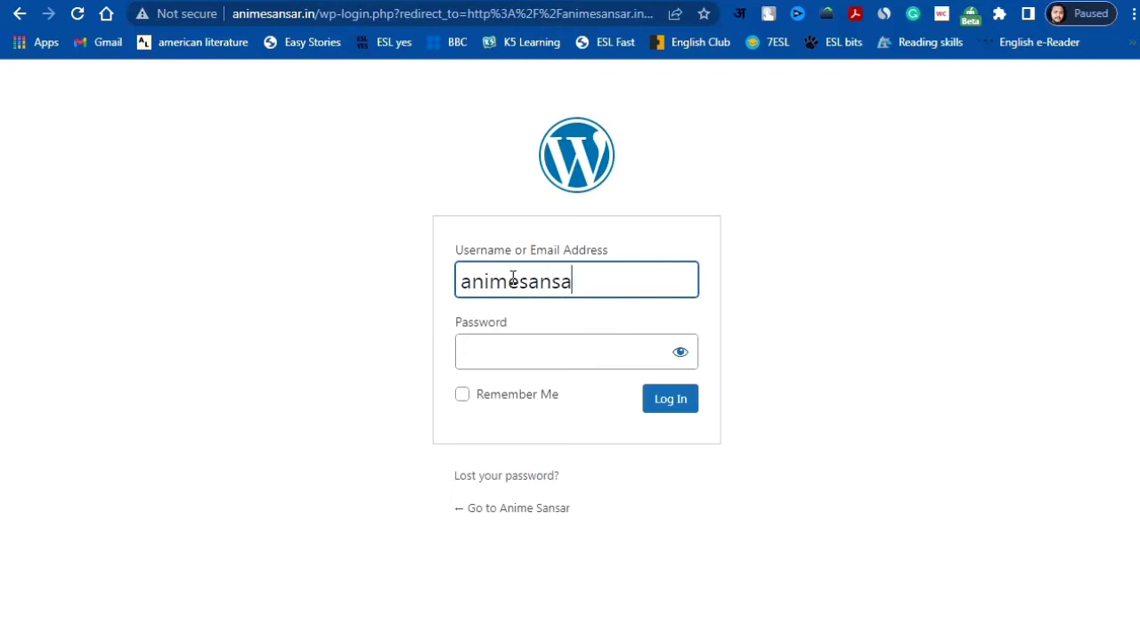
Step: Enter the admin account's username and password on the animesansar.in login form
{"action": "left_click", "coordinate": [545, 352]}
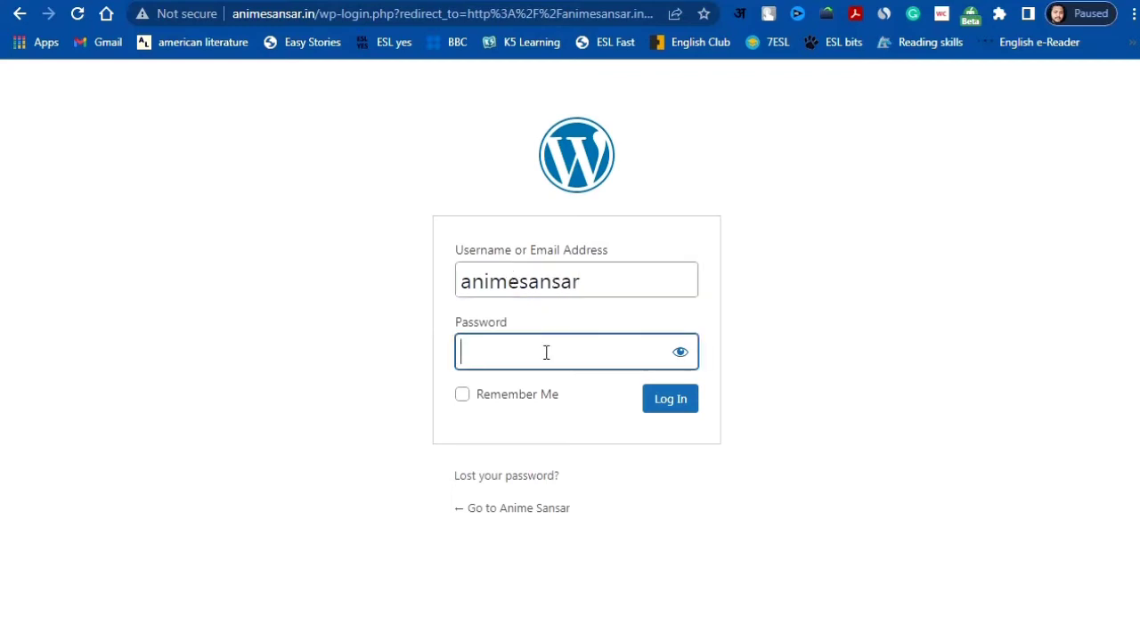
Step: Log in, save the password in Chrome, skip the AIOSEO wizard and dismiss the Pro banner
{"action": "left_click", "coordinate": [672, 400]}
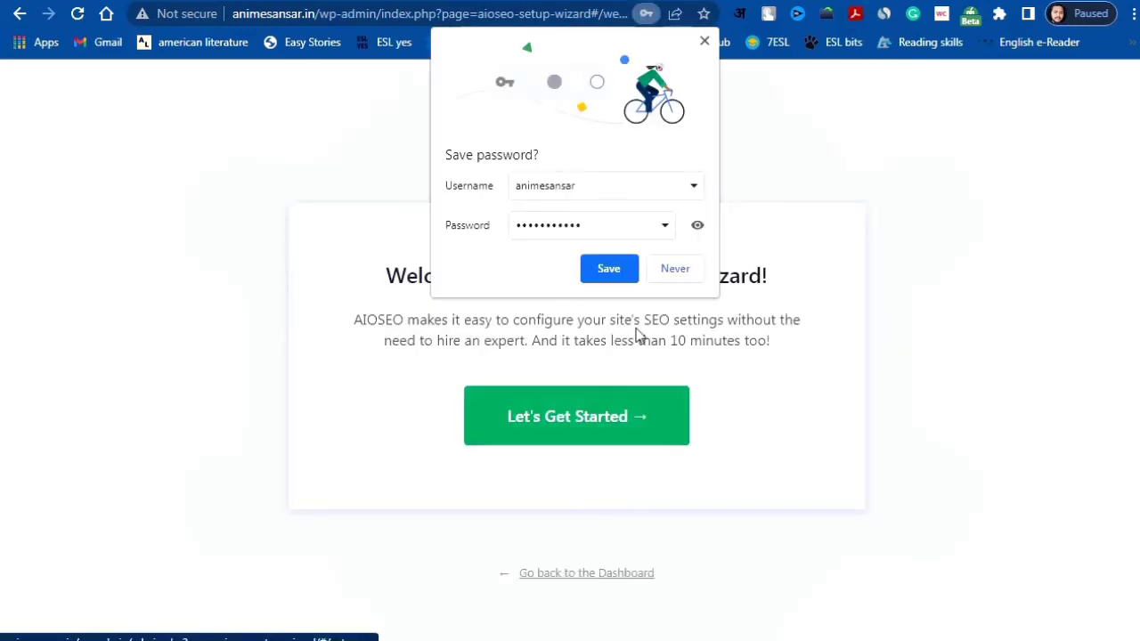
{"action": "left_click", "coordinate": [617, 278]}
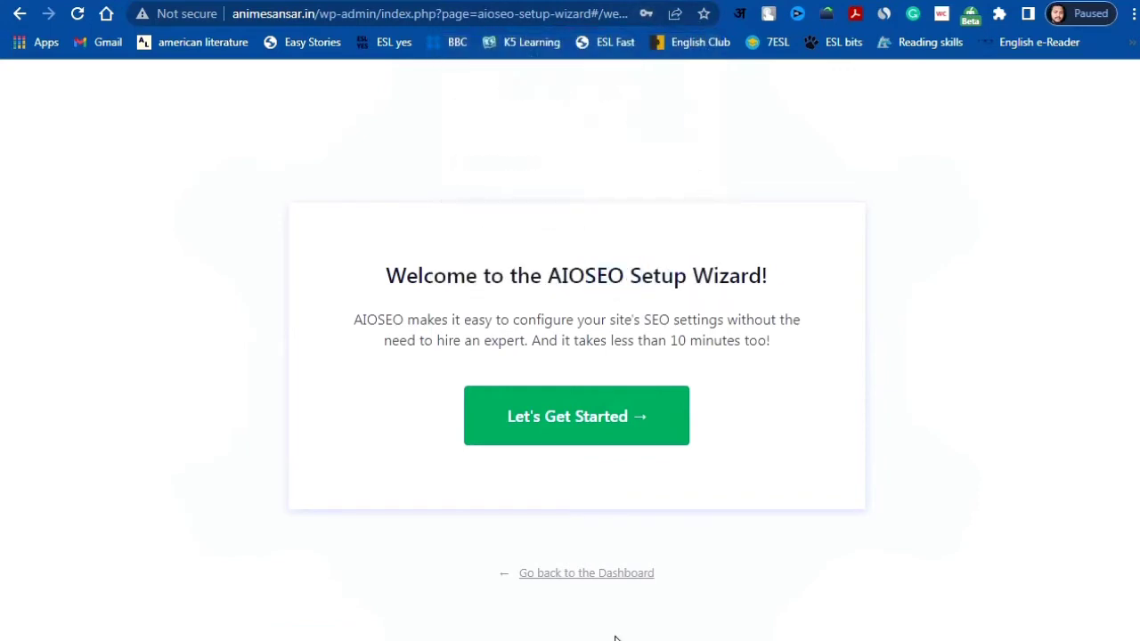
{"action": "left_click", "coordinate": [604, 577]}
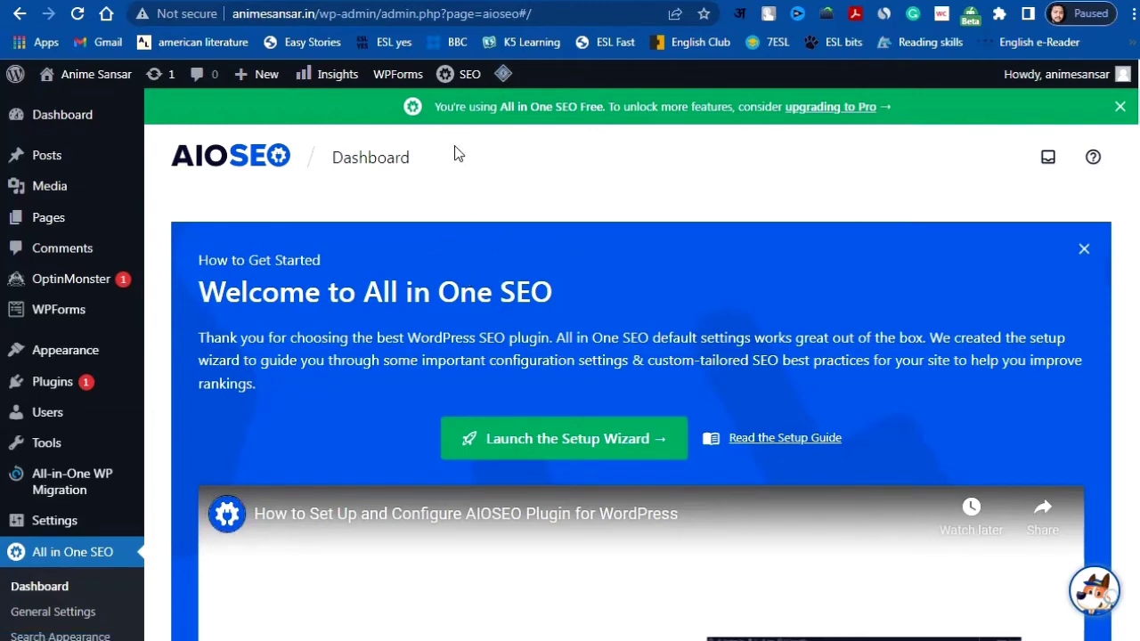
{"action": "left_click", "coordinate": [1120, 107]}
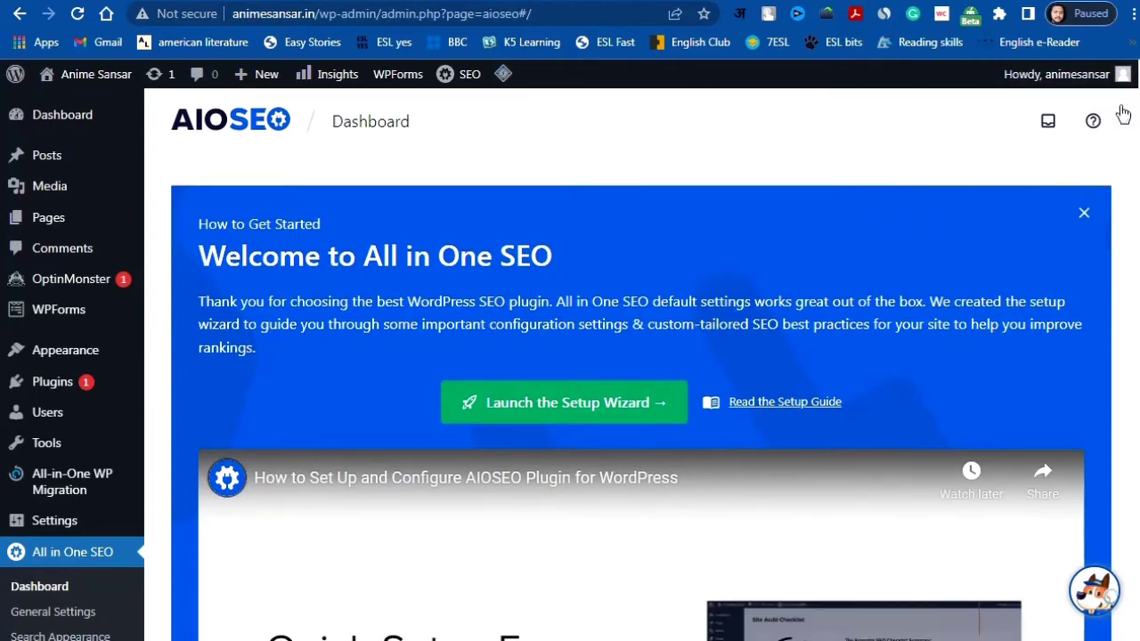
Step: Via Screen Options, hide Quick Draft, WPForms, Events and News, Welcome, Activity, AIOSEO and other widgets, keeping At a Glance
{"action": "left_click", "coordinate": [76, 119]}
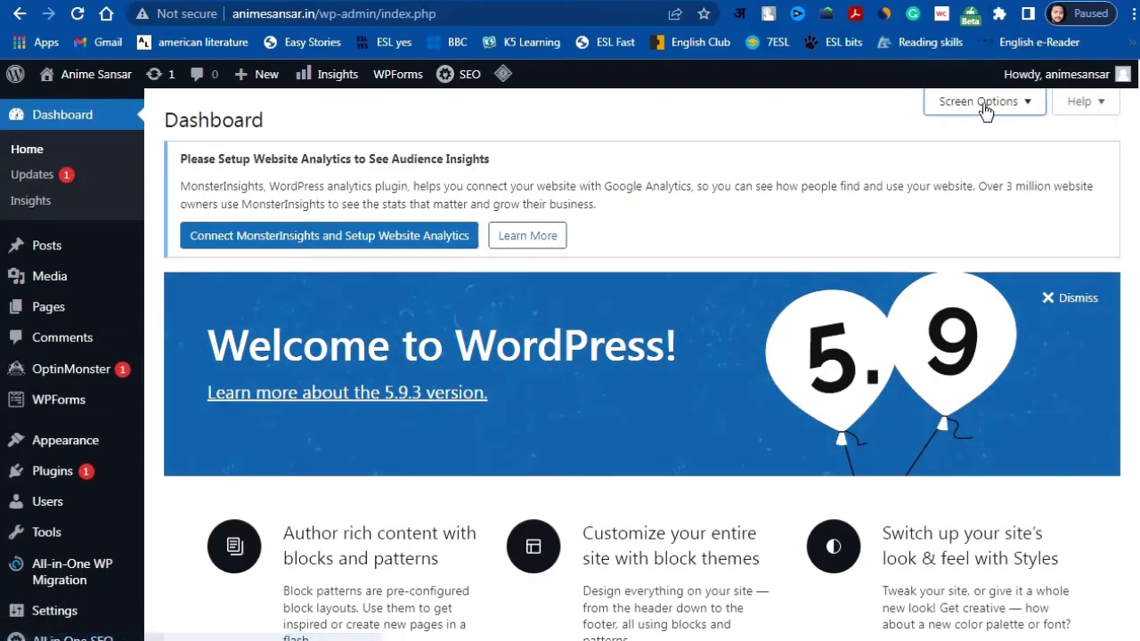
{"action": "left_click", "coordinate": [1024, 104]}
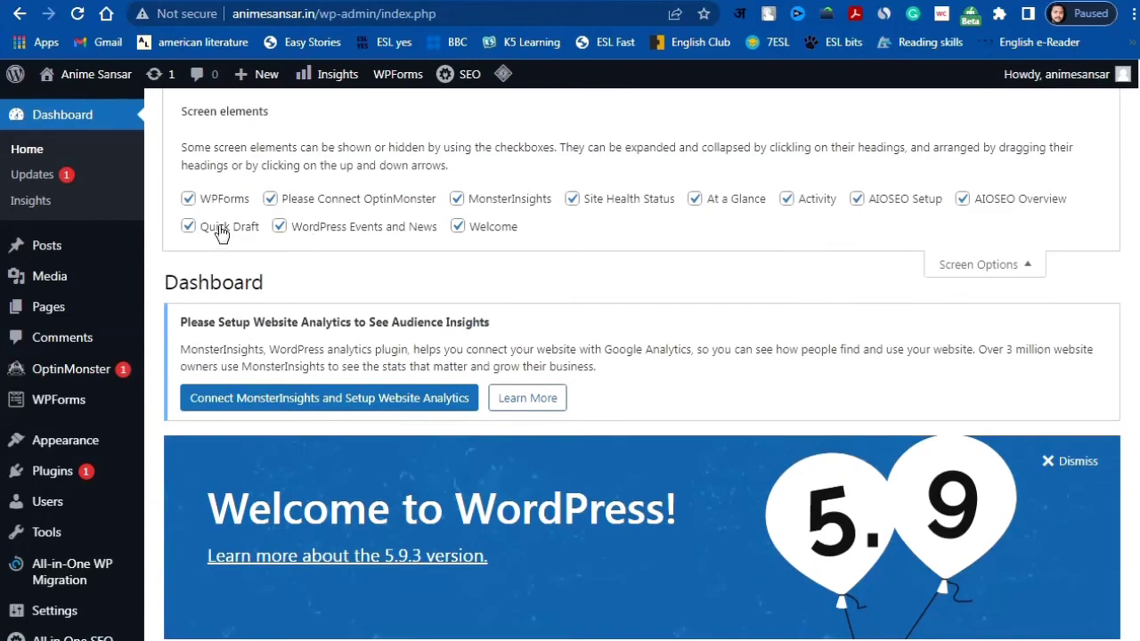
{"action": "left_click", "coordinate": [219, 227]}
{"action": "left_click", "coordinate": [218, 198]}
{"action": "left_click", "coordinate": [356, 230]}
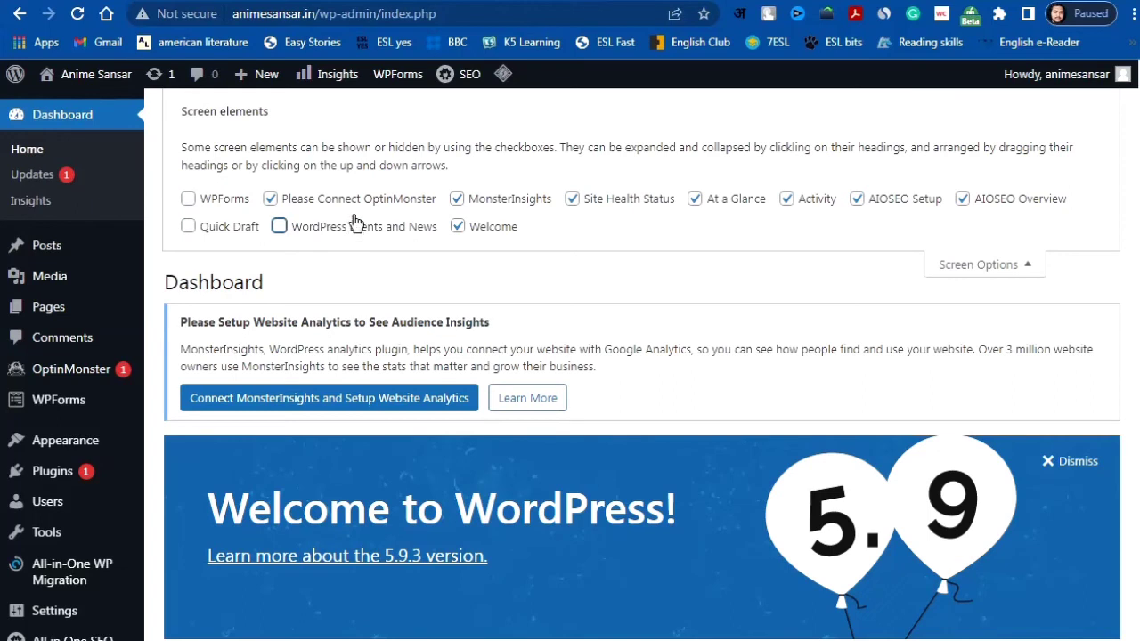
{"action": "left_click", "coordinate": [356, 201]}
{"action": "left_click", "coordinate": [492, 230]}
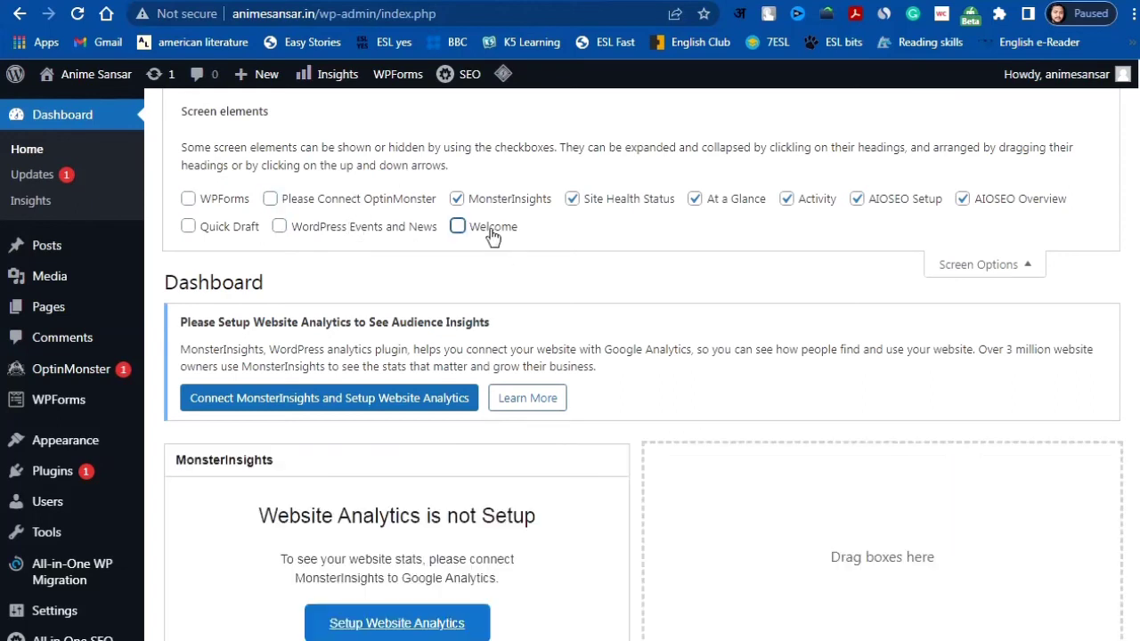
{"action": "left_click", "coordinate": [489, 200]}
{"action": "left_click", "coordinate": [626, 200]}
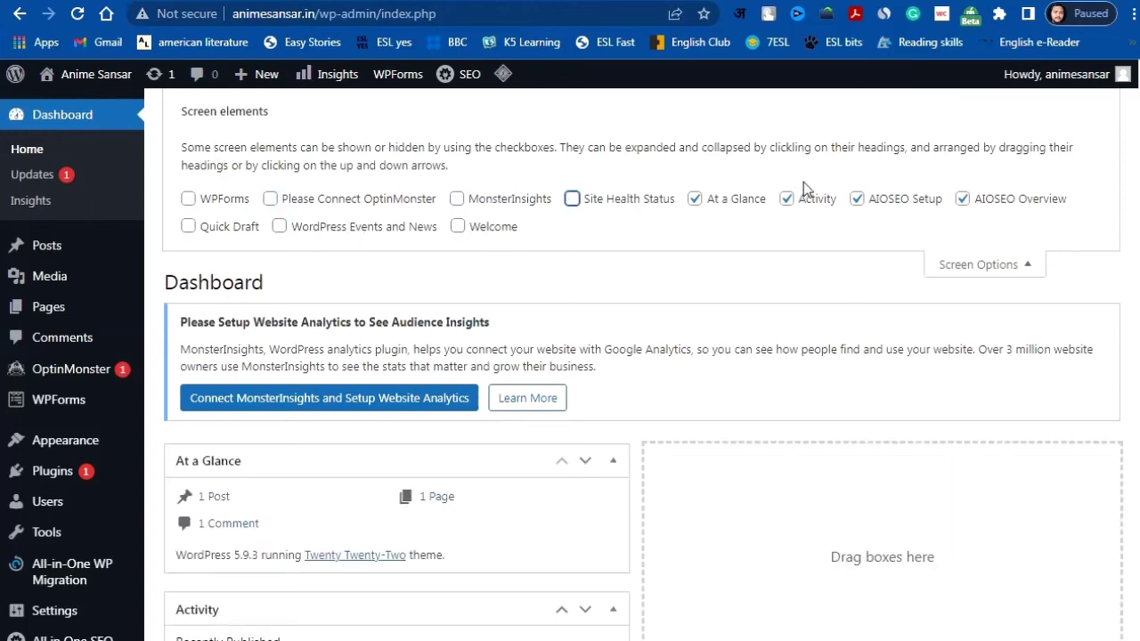
{"action": "left_click", "coordinate": [808, 199]}
{"action": "left_click", "coordinate": [907, 201]}
{"action": "left_click", "coordinate": [961, 199]}
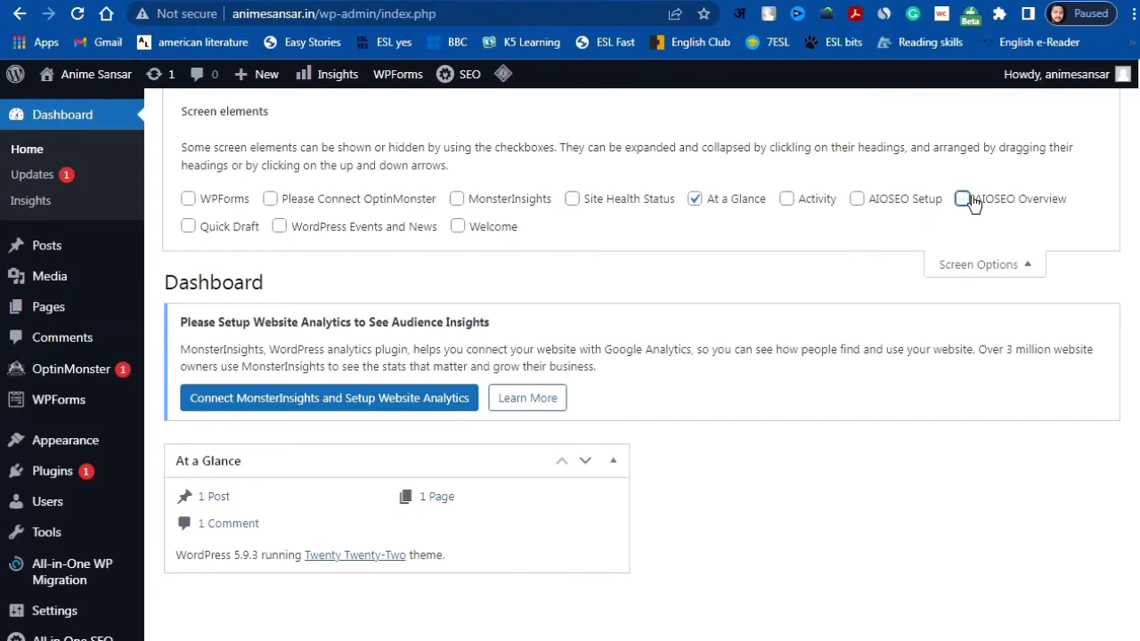
{"action": "left_click", "coordinate": [968, 265]}
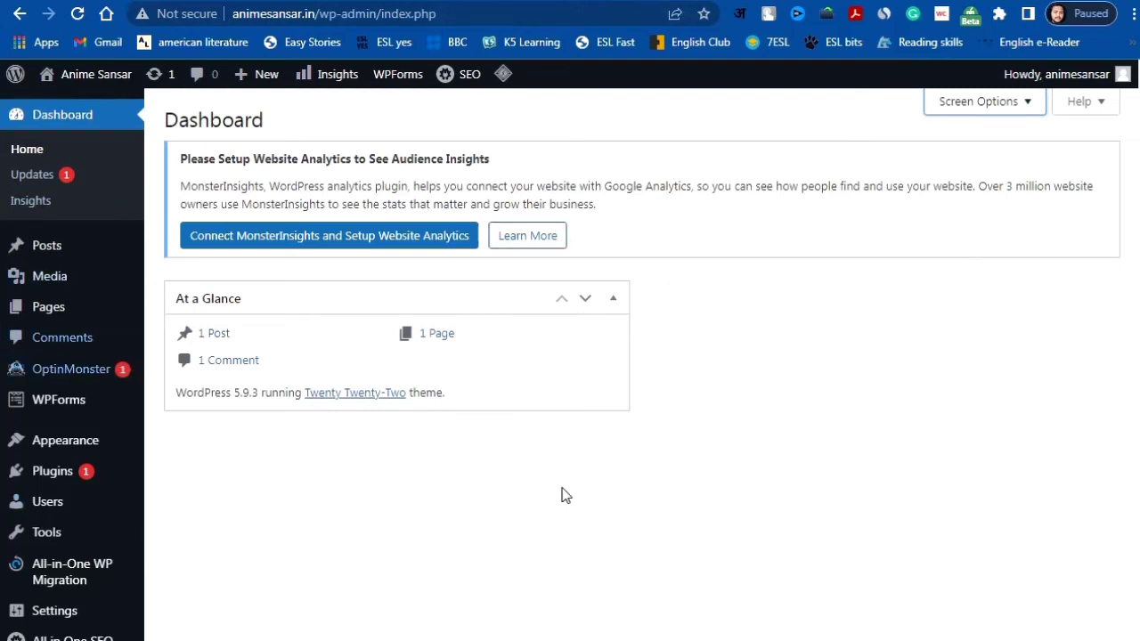
{"action": "mouse_move", "coordinate": [73, 367]}
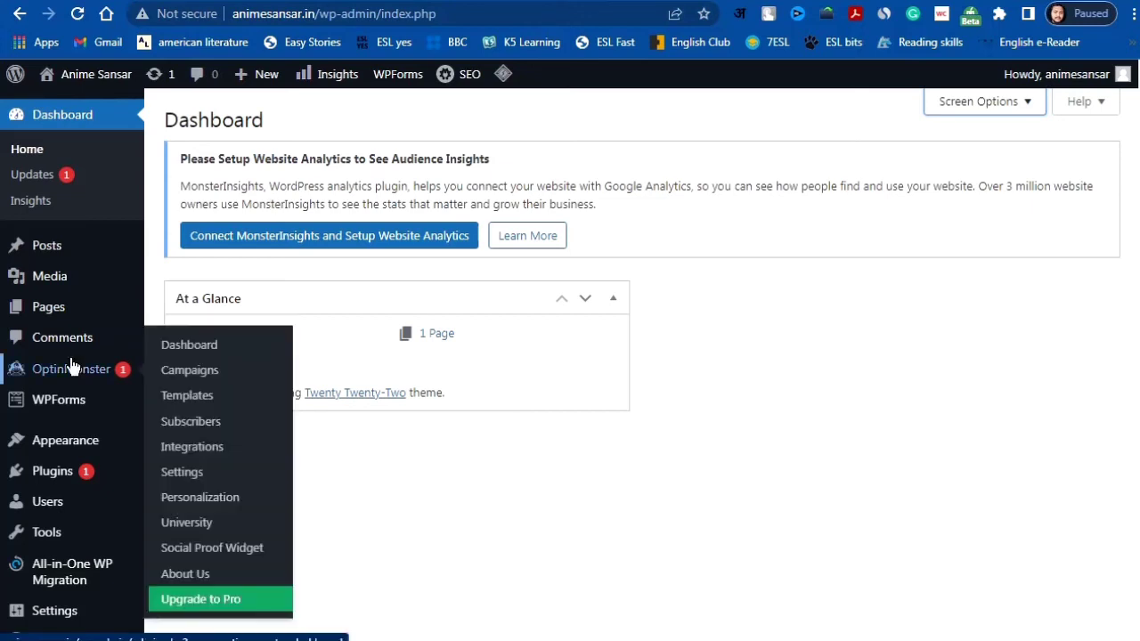
{"action": "mouse_move", "coordinate": [56, 481]}
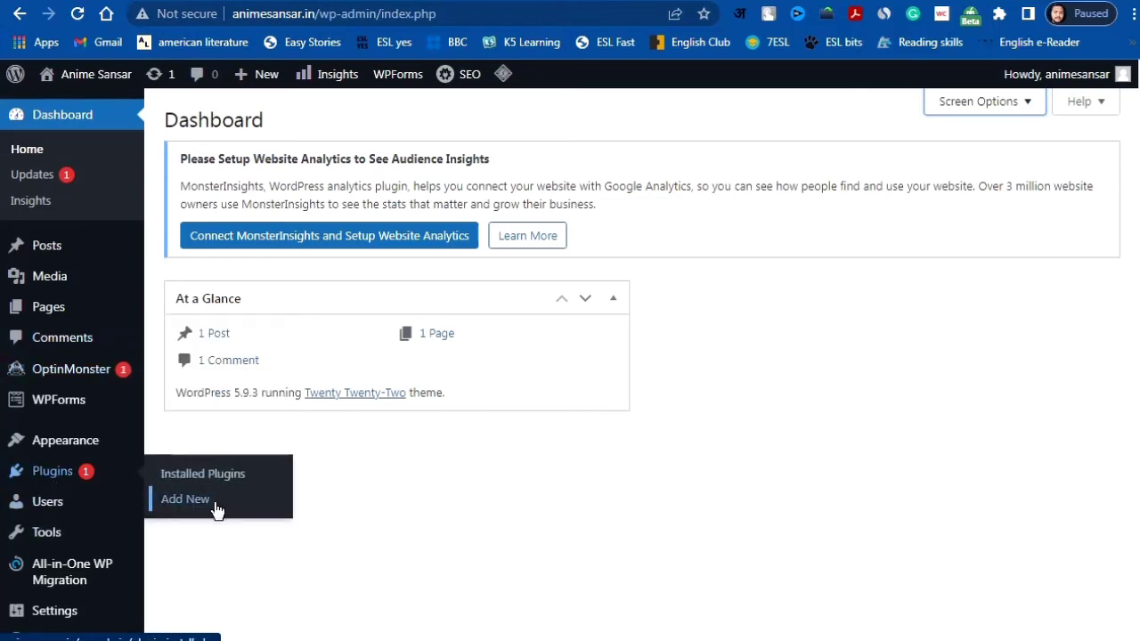
{"action": "mouse_move", "coordinate": [67, 449]}
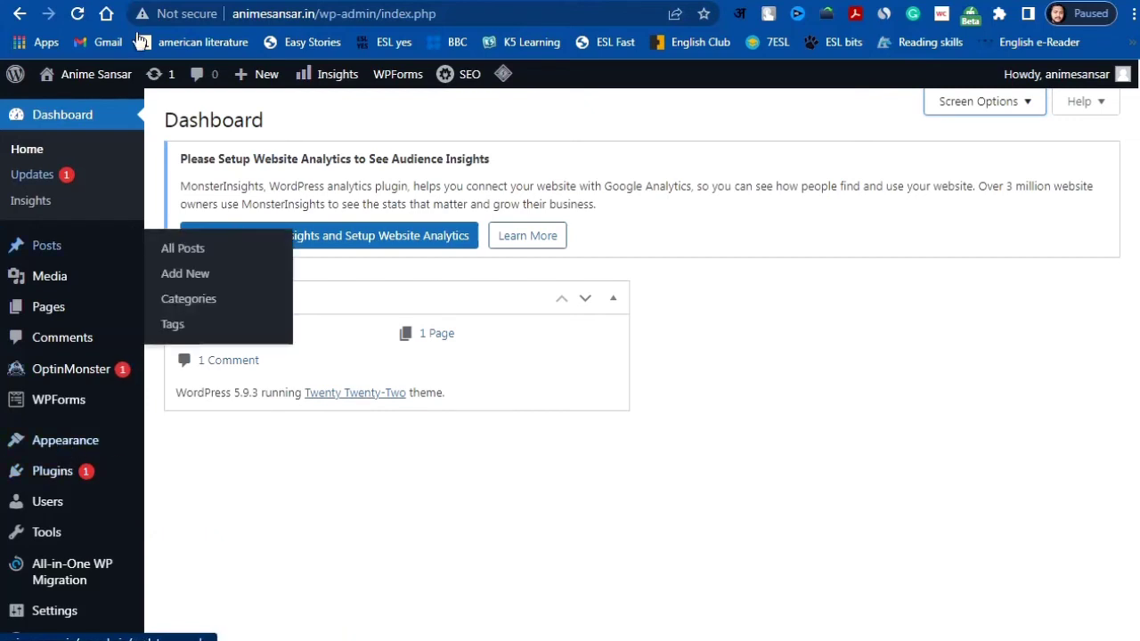
{"action": "mouse_move", "coordinate": [93, 75]}
{"action": "right_click", "coordinate": [88, 107]}
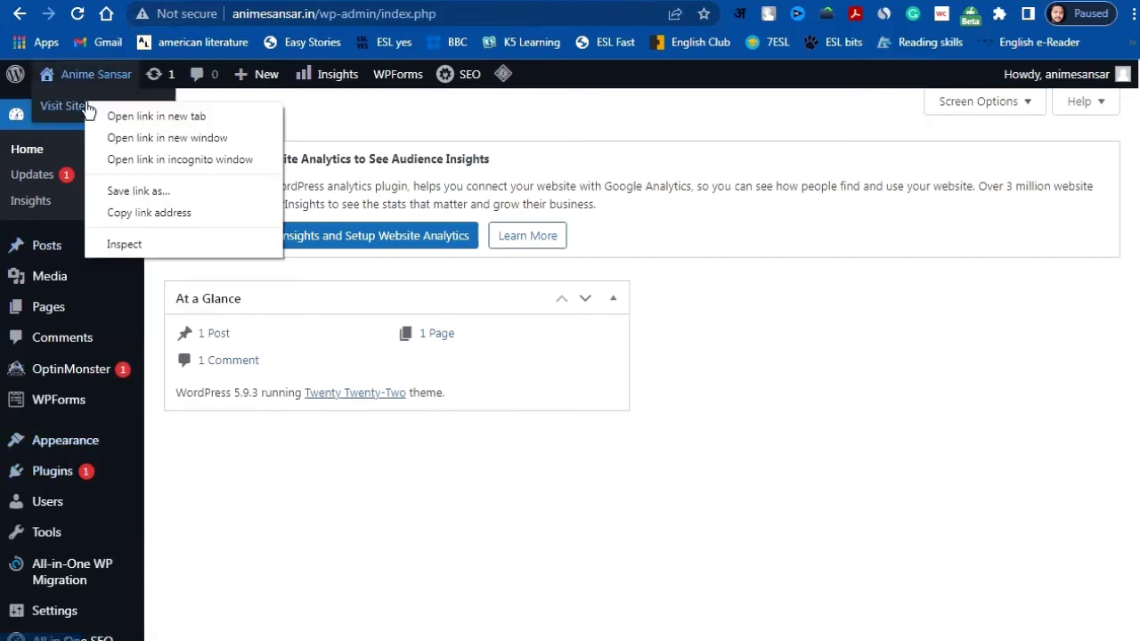
{"action": "left_click", "coordinate": [105, 116]}
{"action": "left_click", "coordinate": [89, 106]}
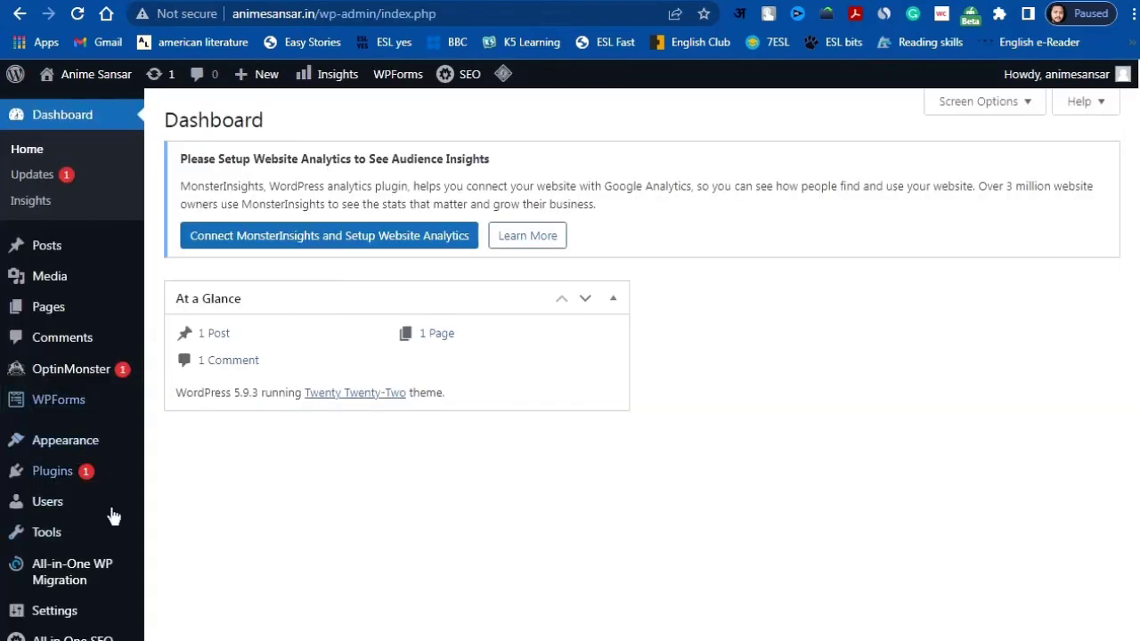
{"action": "mouse_move", "coordinate": [83, 456]}
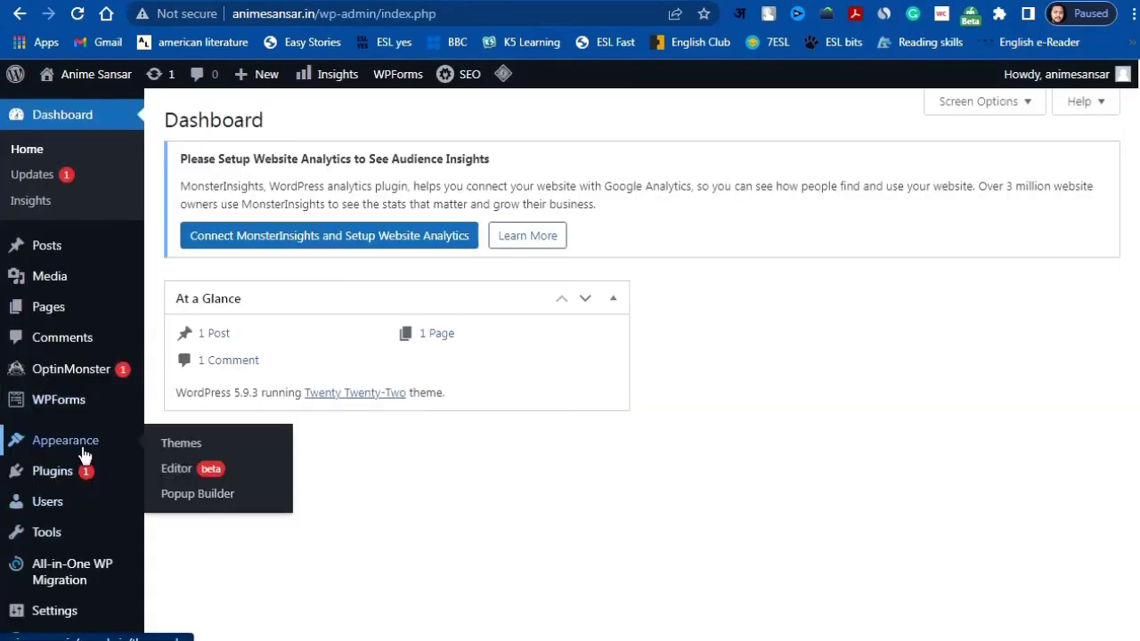
Step: From Appearance > Themes, dismiss the OptinMonster notice and go to Add New themes
{"action": "left_click", "coordinate": [190, 454]}
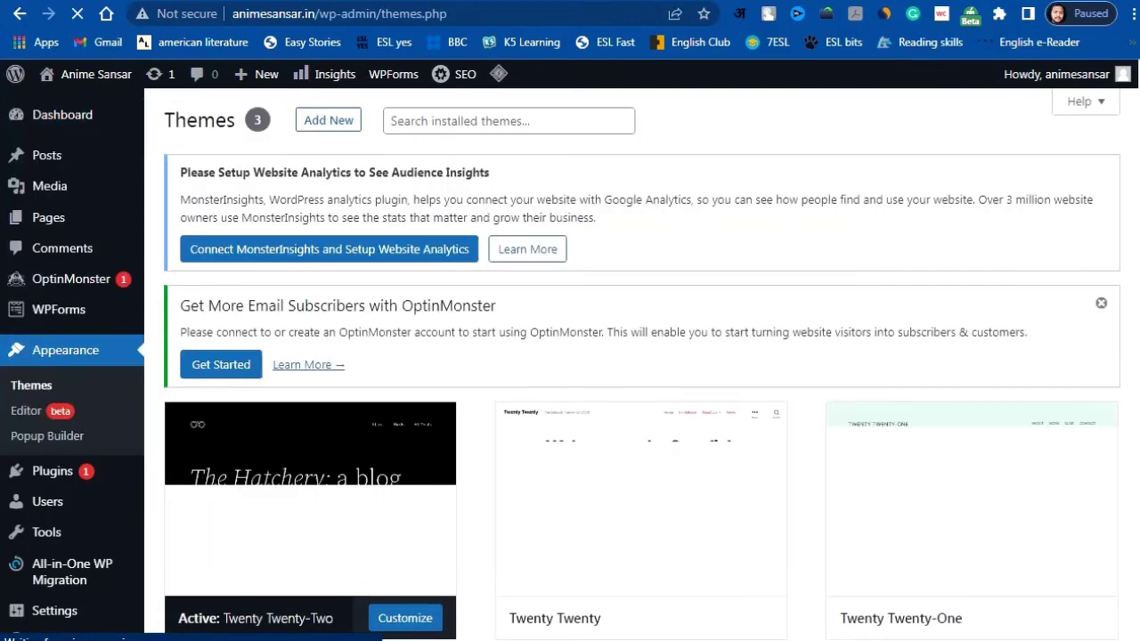
{"action": "left_click", "coordinate": [1101, 303]}
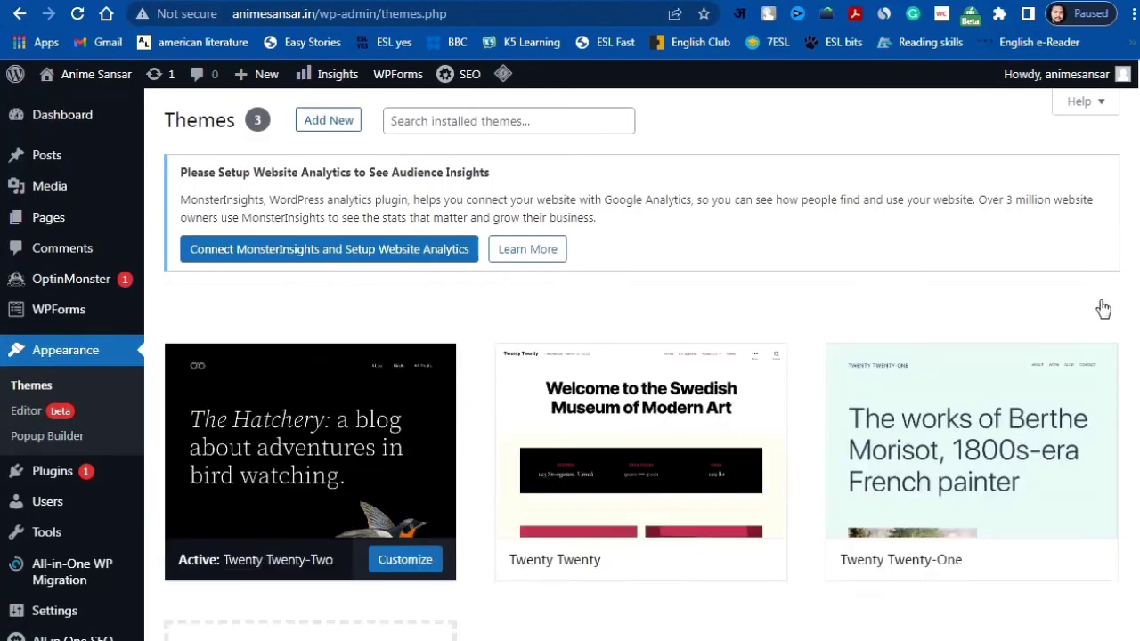
{"action": "left_click", "coordinate": [342, 130]}
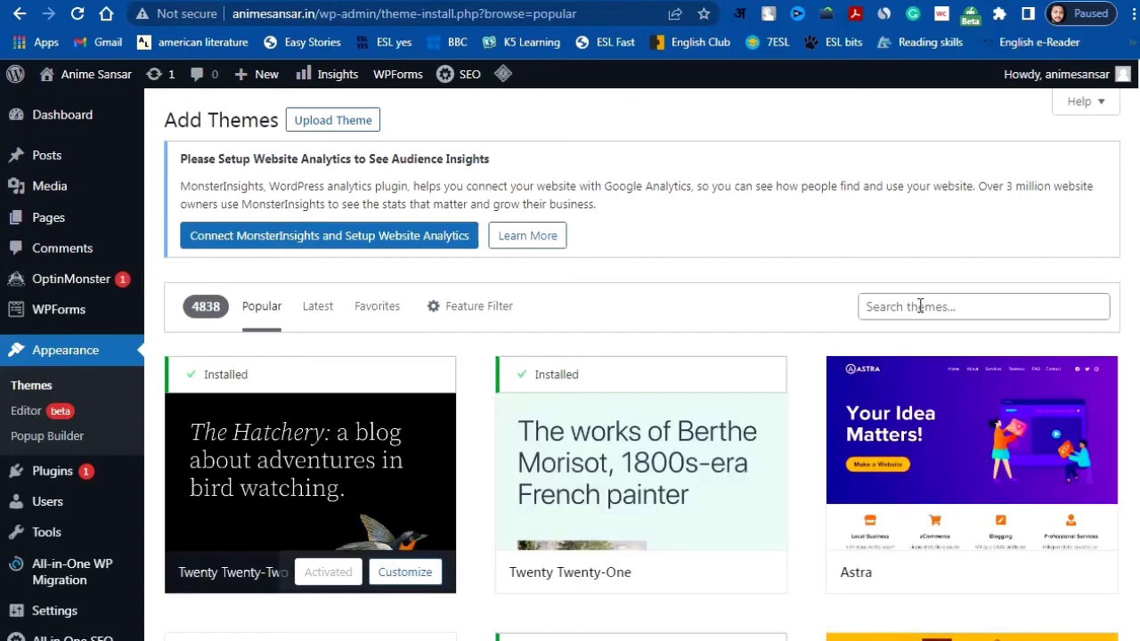
Step: Search for 'astra', then install the Astra theme and activate it
{"action": "left_click", "coordinate": [920, 307]}
{"action": "type", "text": "as"}
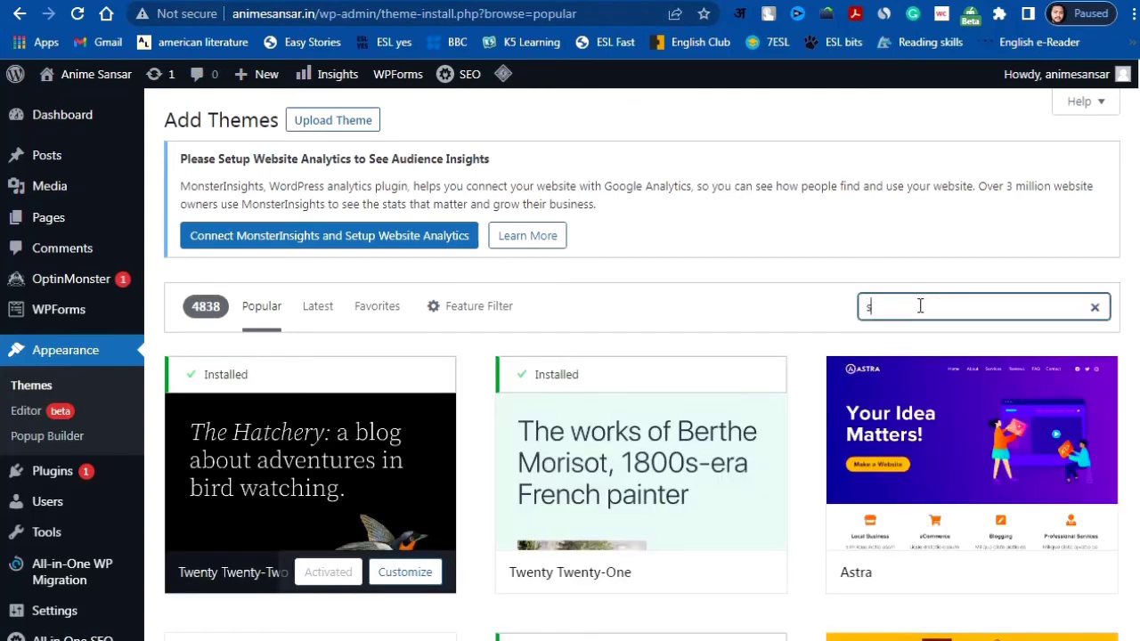
{"action": "type", "text": "tra"}
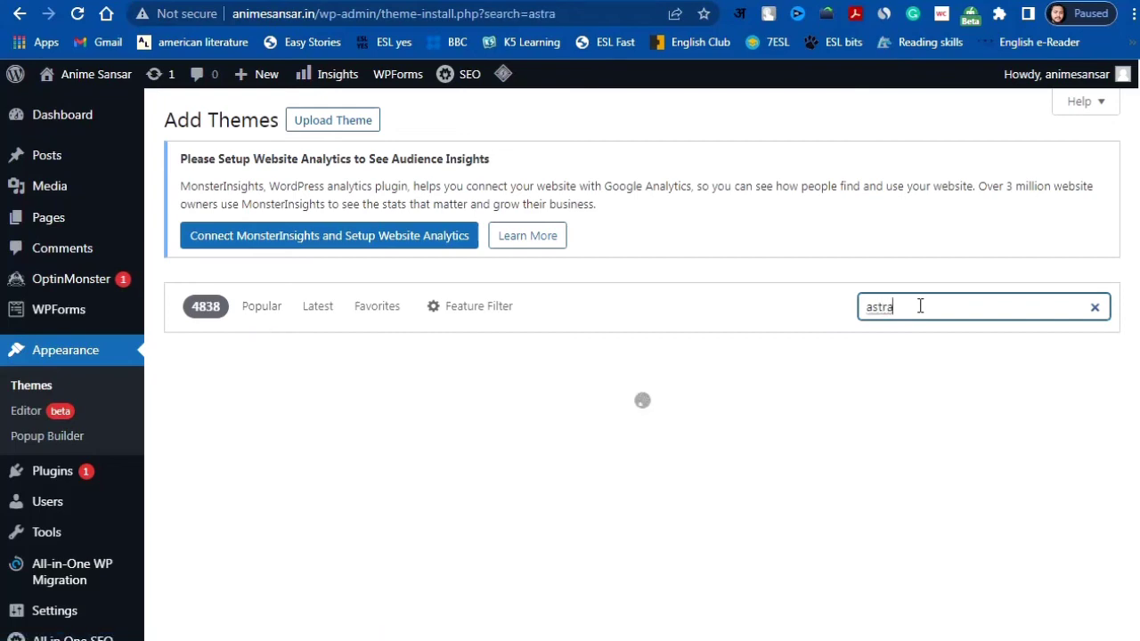
{"action": "left_click", "coordinate": [261, 308]}
{"action": "mouse_move", "coordinate": [1015, 425]}
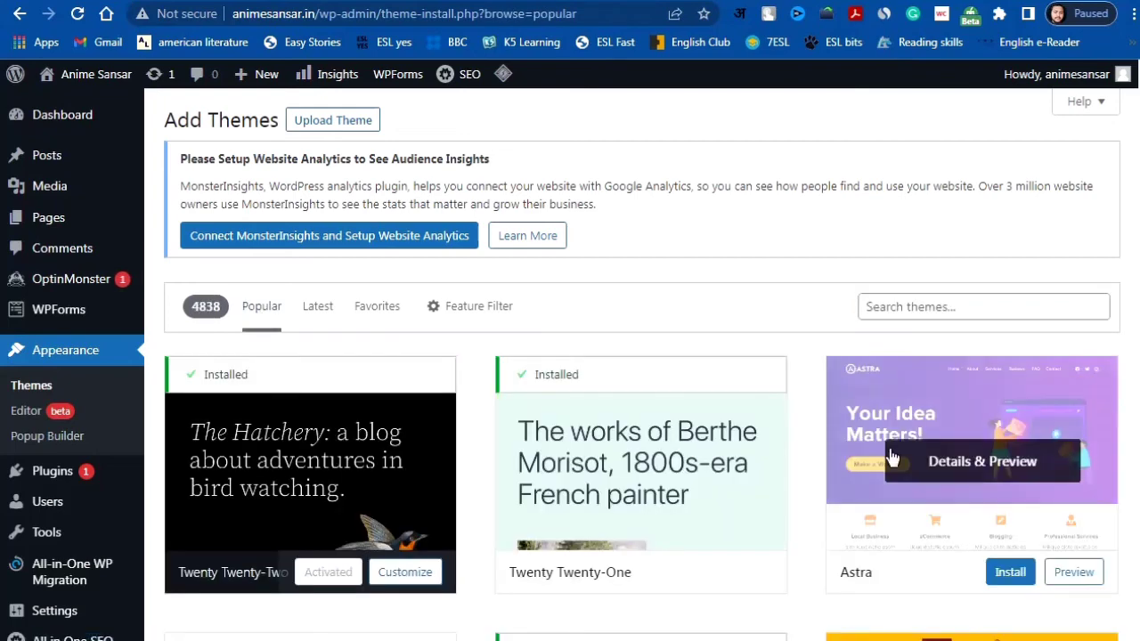
{"action": "left_click", "coordinate": [1017, 575]}
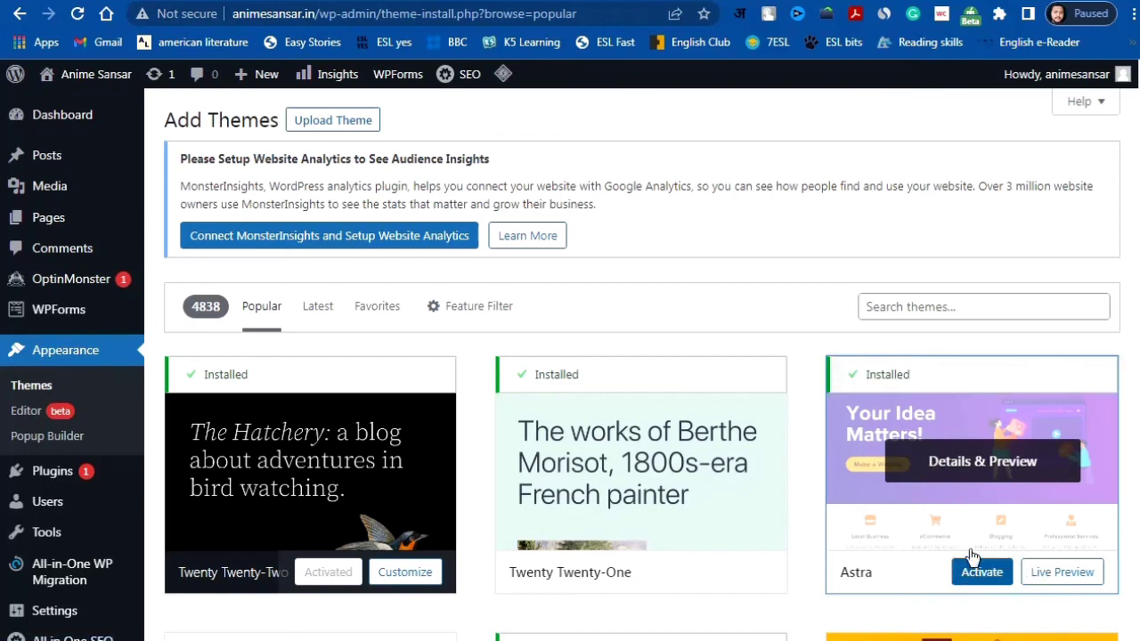
{"action": "left_click", "coordinate": [982, 571]}
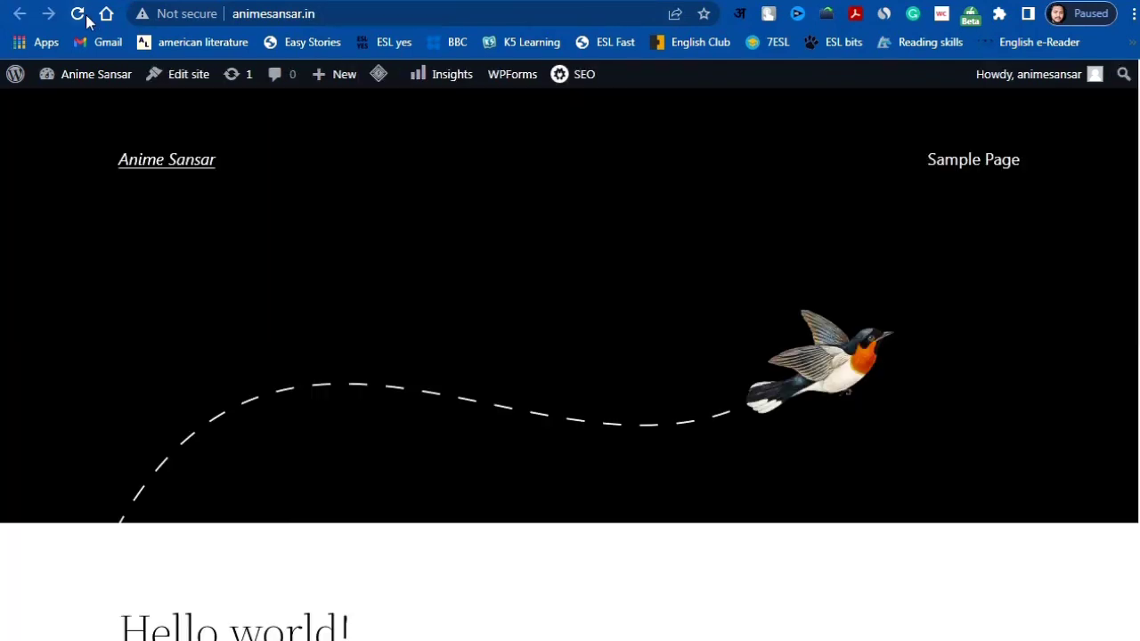
Step: Reload the animesansar.in front page to see it with the Astra theme
{"action": "left_click", "coordinate": [78, 16]}
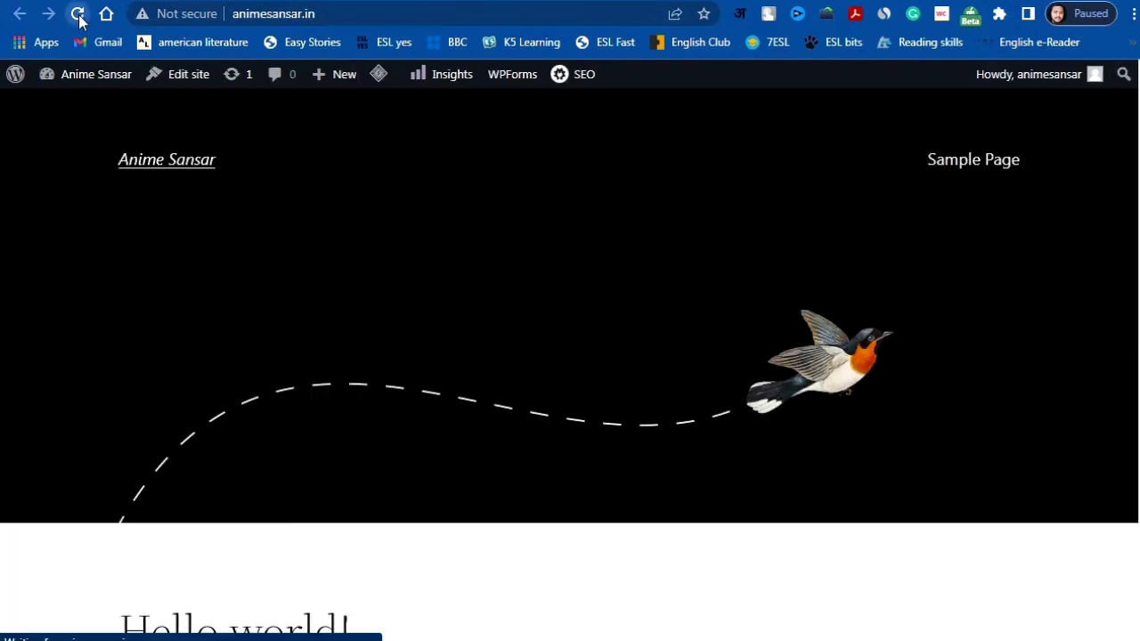